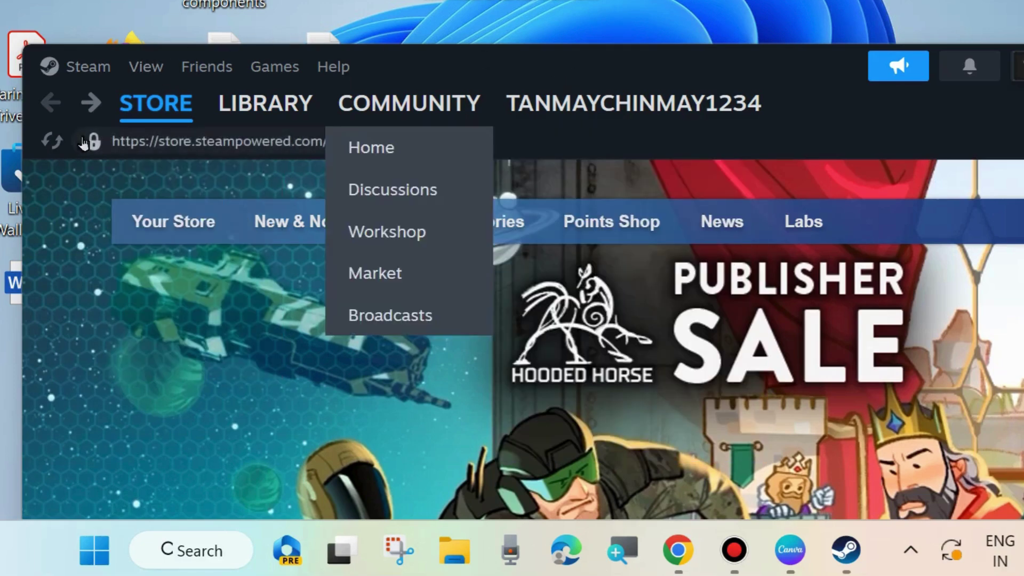
Open the game library and bring the Recent Games shelf into view
mouse_move(255, 108)
left_click(255, 109)
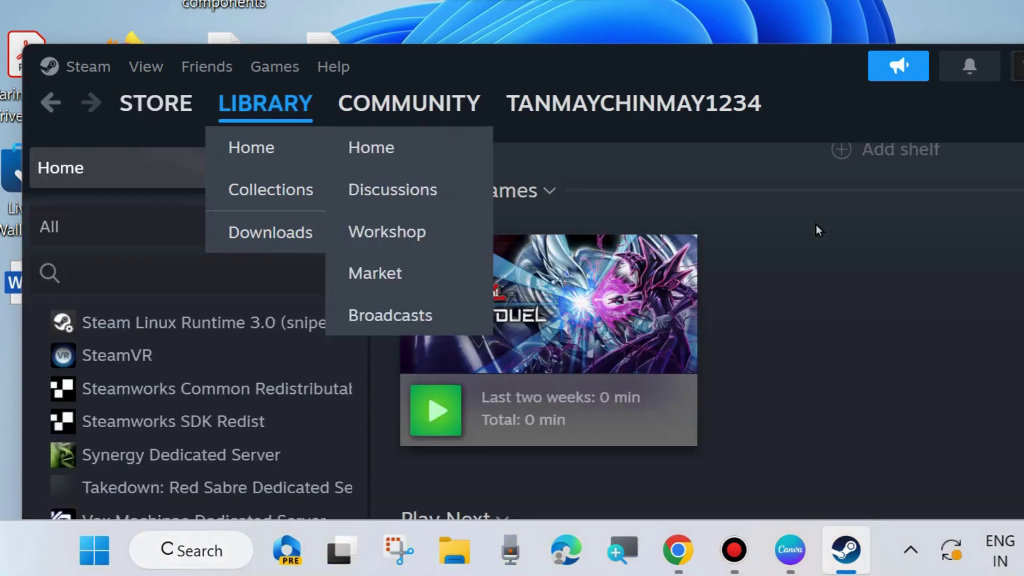
scroll(754, 388, "down", 5)
scroll(707, 440, "up", 10)
scroll(707, 441, "down", 4)
scroll(706, 439, "down", 2)
Open the properties of Yu-Gi-Oh! Master Duel from the Recent Games shelf
mouse_move(491, 349)
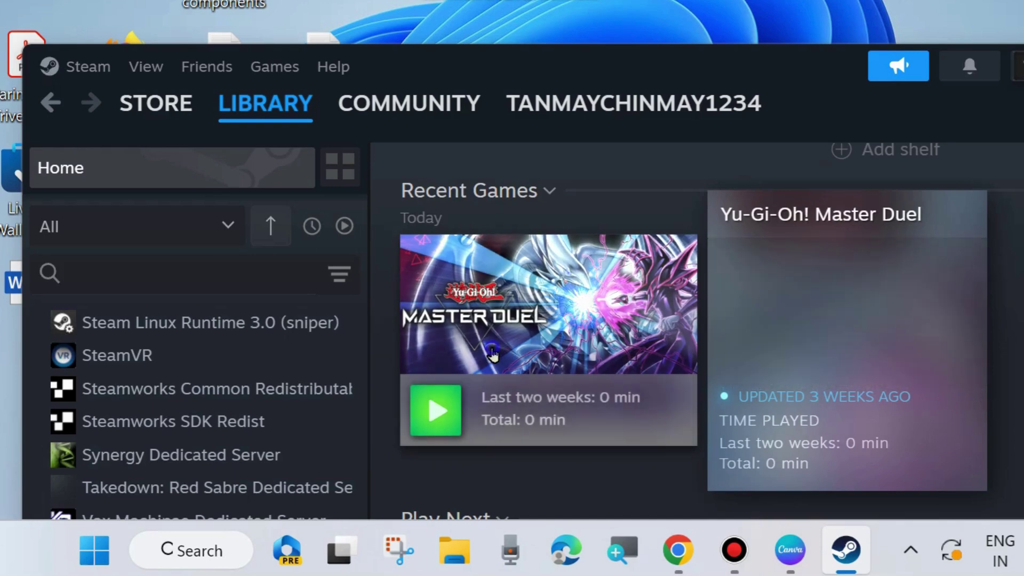
right_click(491, 351)
right_click(482, 246)
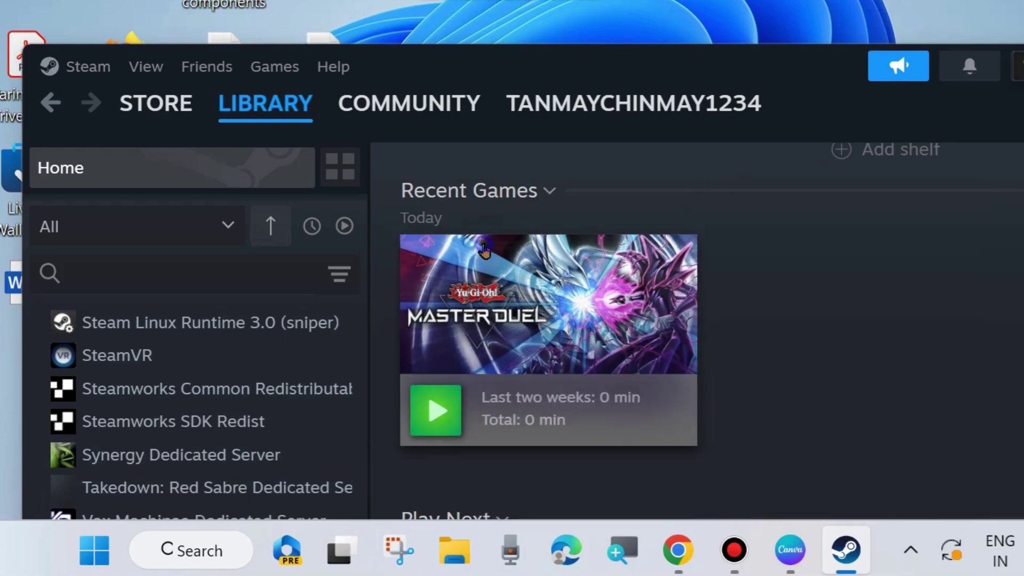
right_click(483, 246)
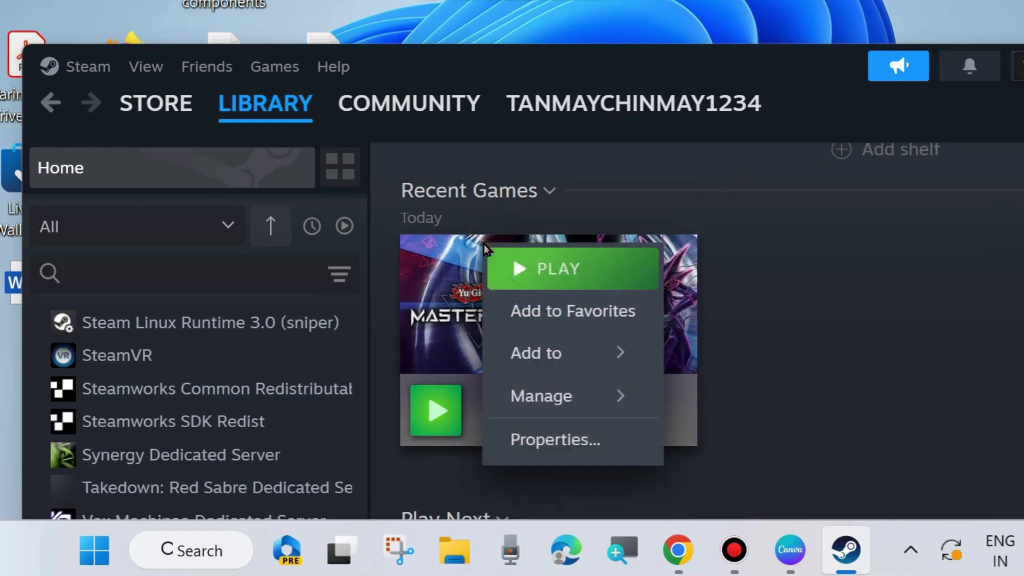
left_click(548, 442)
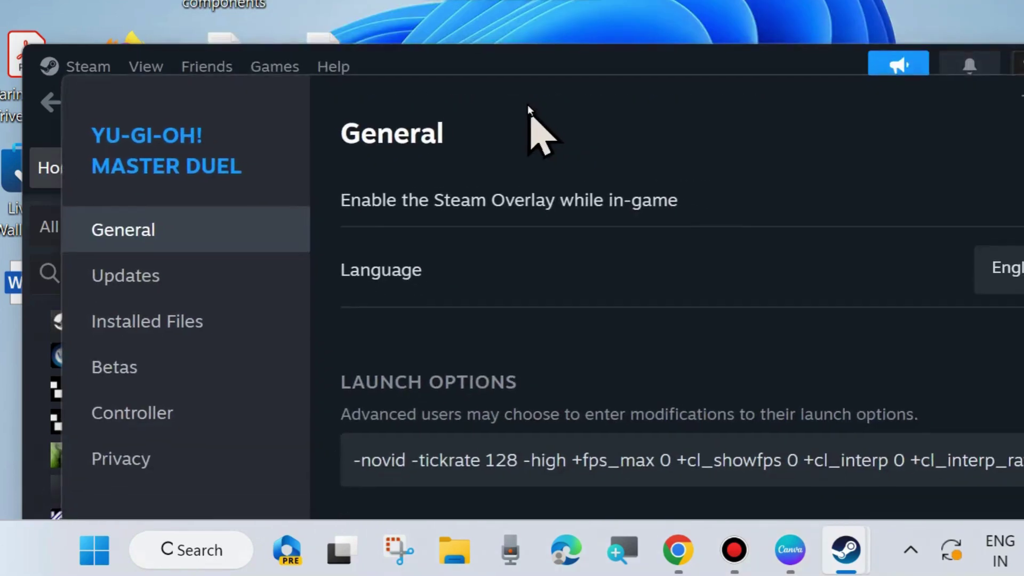
left_click_drag(542, 130, 548, 103)
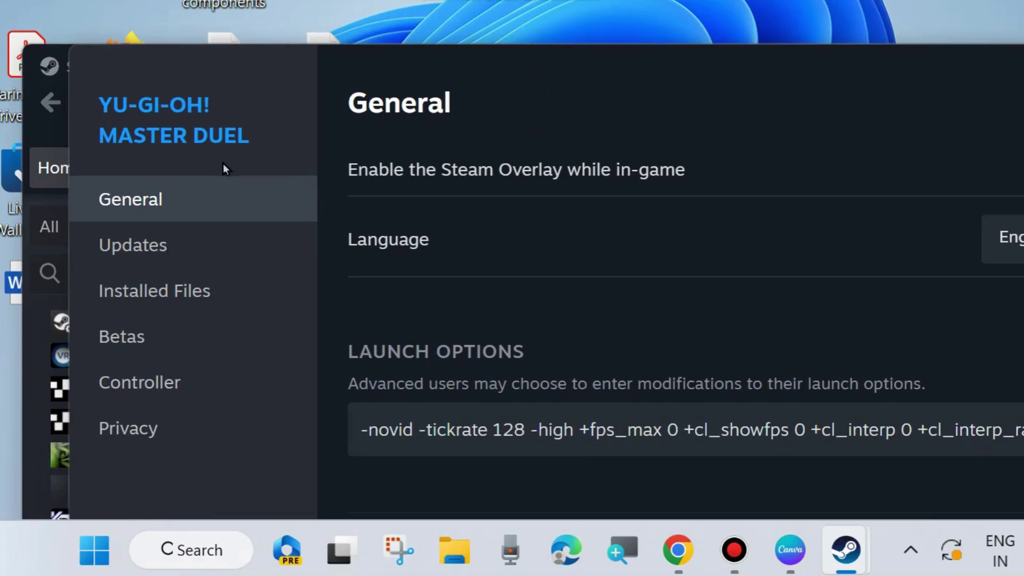
Verify the integrity of Yu-Gi-Oh! Master Duel's installed files and close the game's properties
left_click(137, 298)
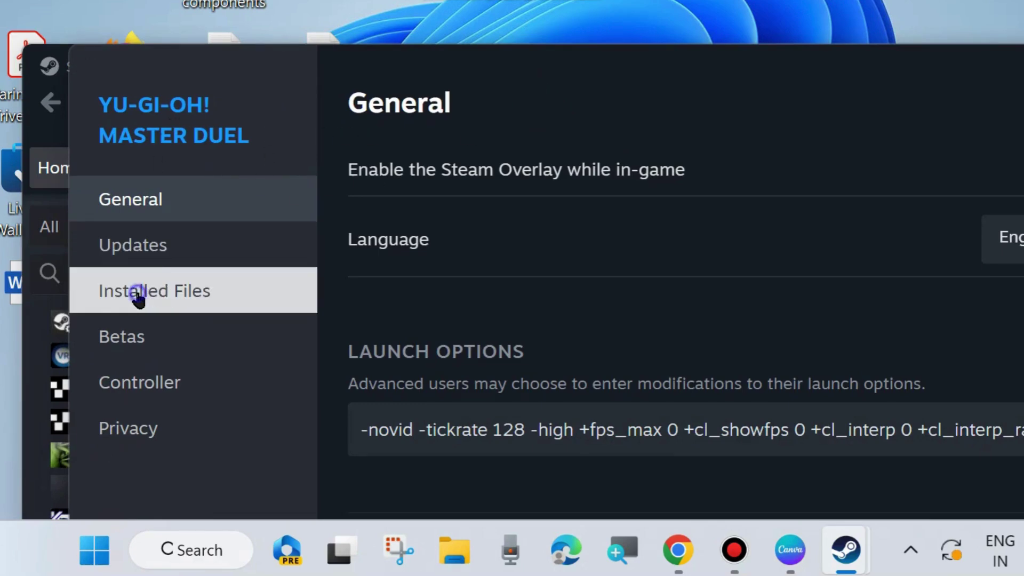
left_click_drag(750, 87, 605, 69)
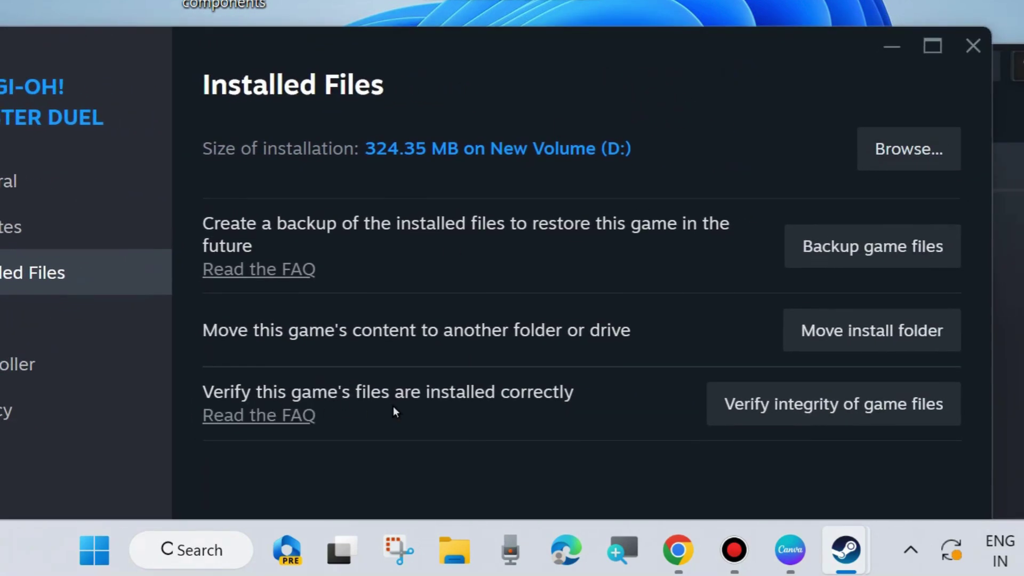
left_click(828, 402)
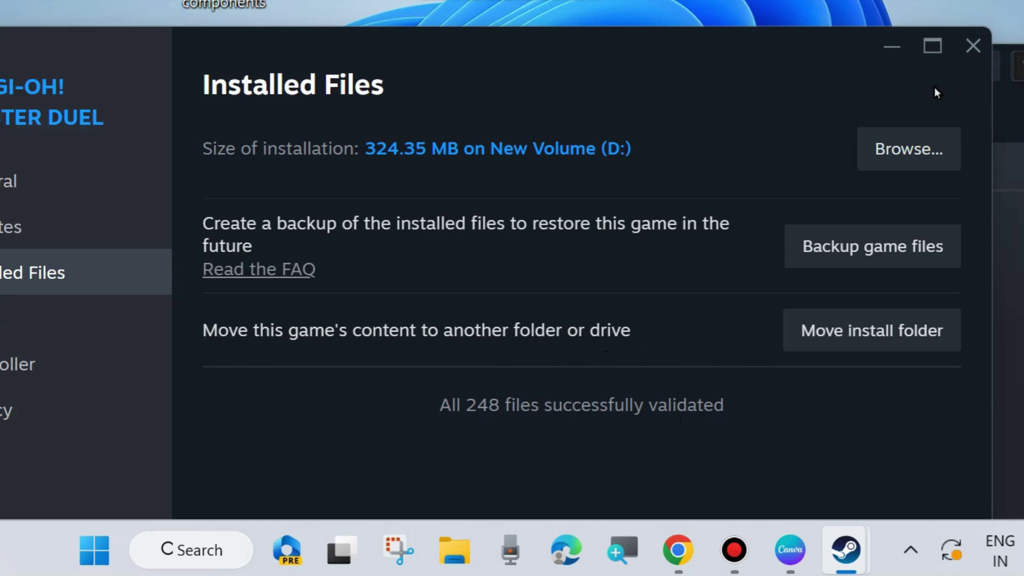
left_click(971, 47)
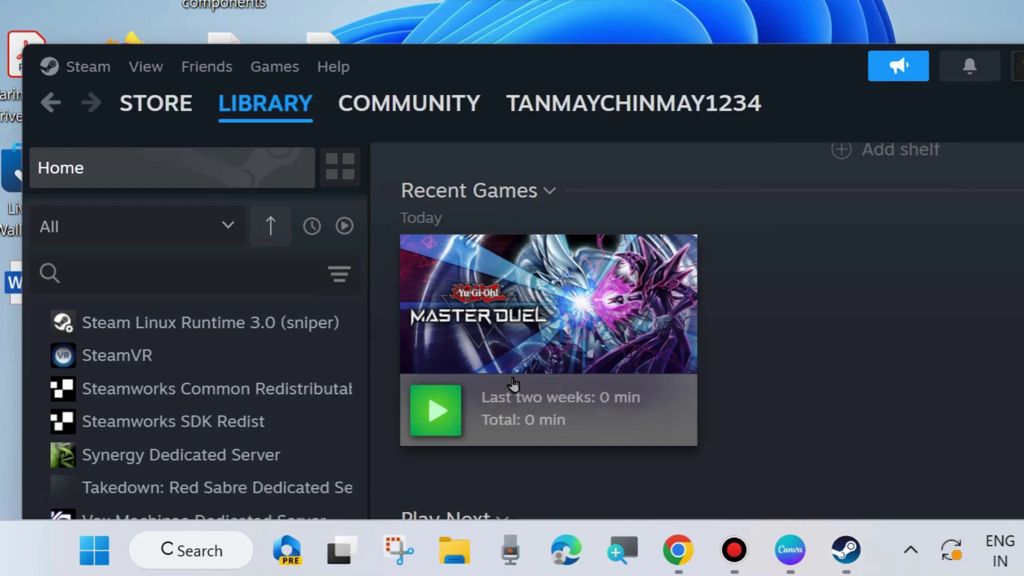
Open the Steam client's settings
mouse_move(519, 390)
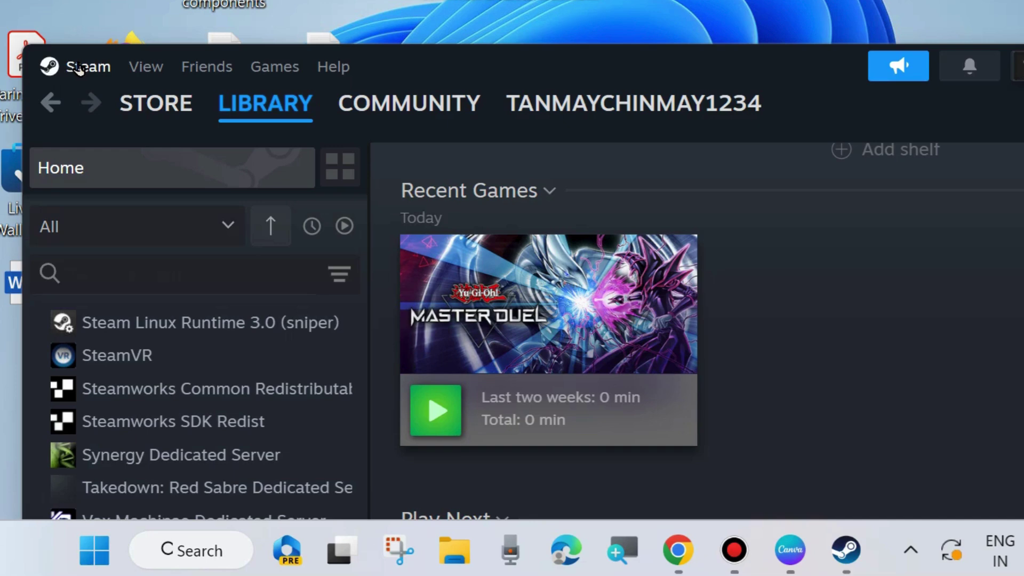
left_click(77, 67)
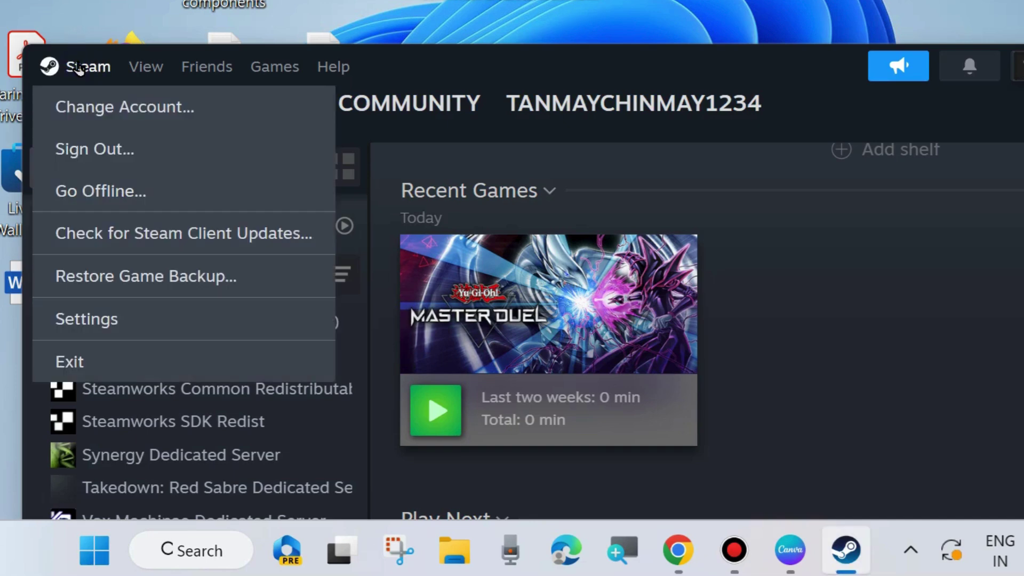
left_click(91, 318)
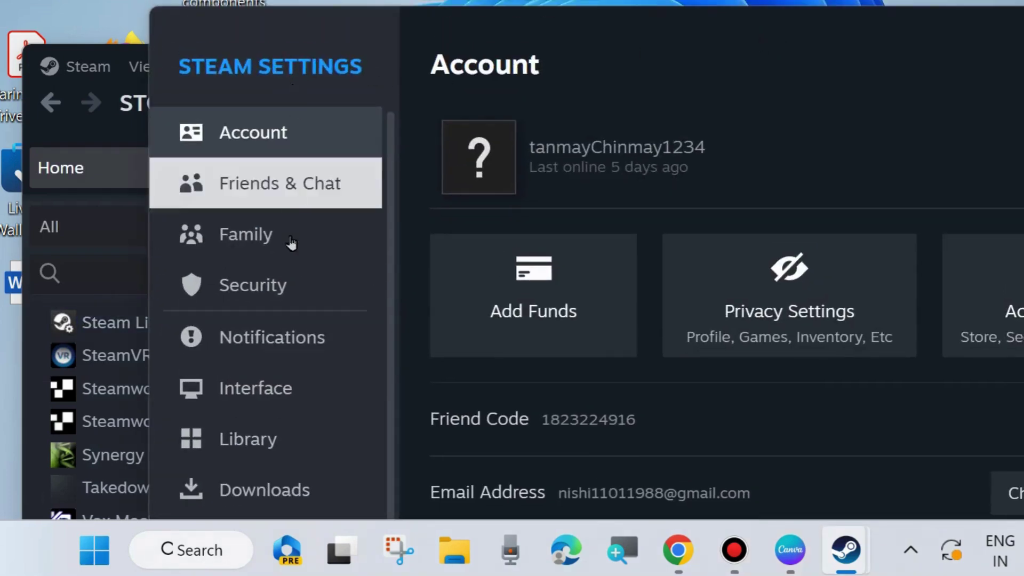
Request clearing of the download cache in the Downloads settings, but dismiss the confirmation without clearing it
scroll(256, 496, "down", 1)
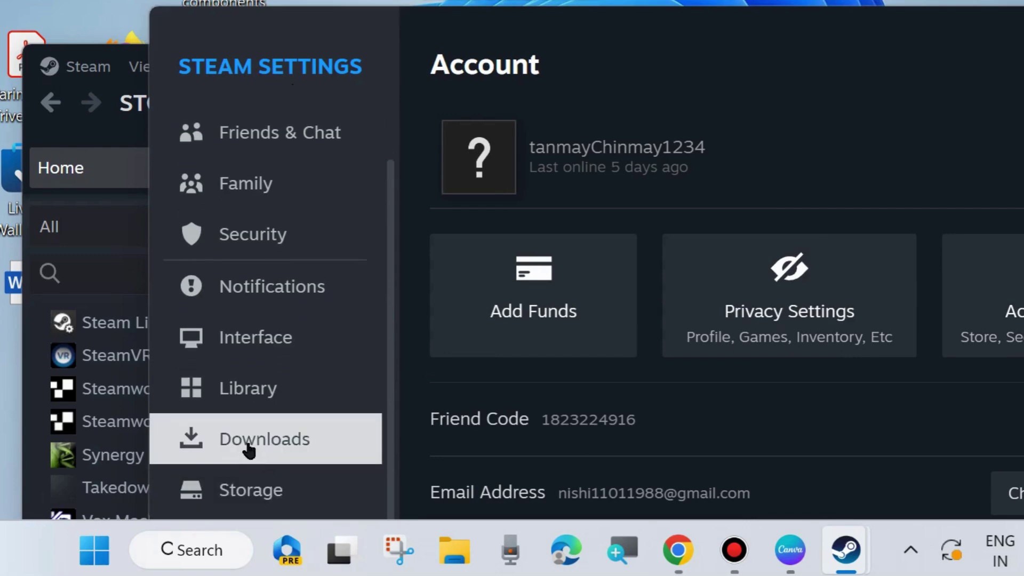
left_click(248, 448)
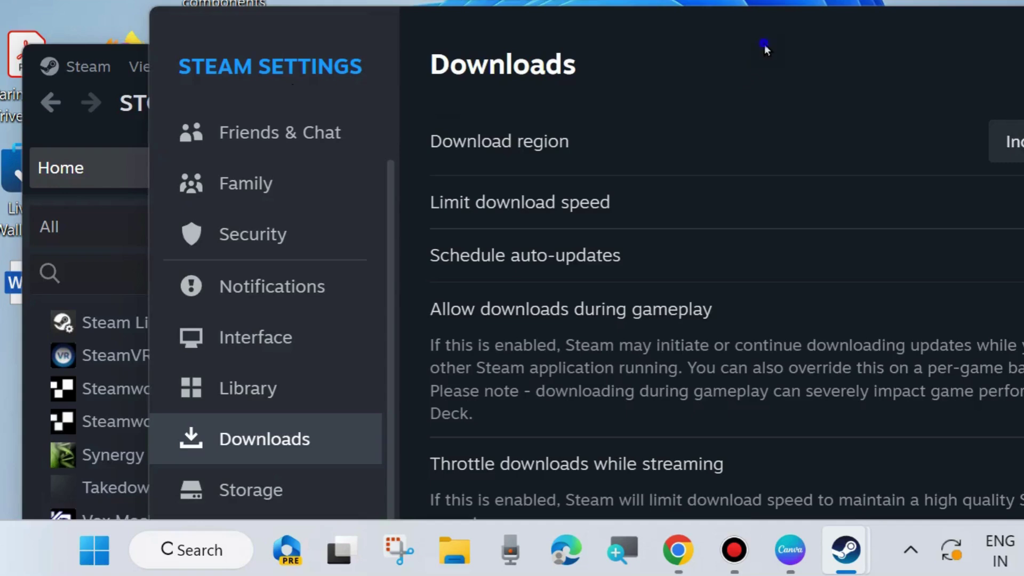
left_click_drag(764, 44, 578, 27)
scroll(479, 314, "down", 5)
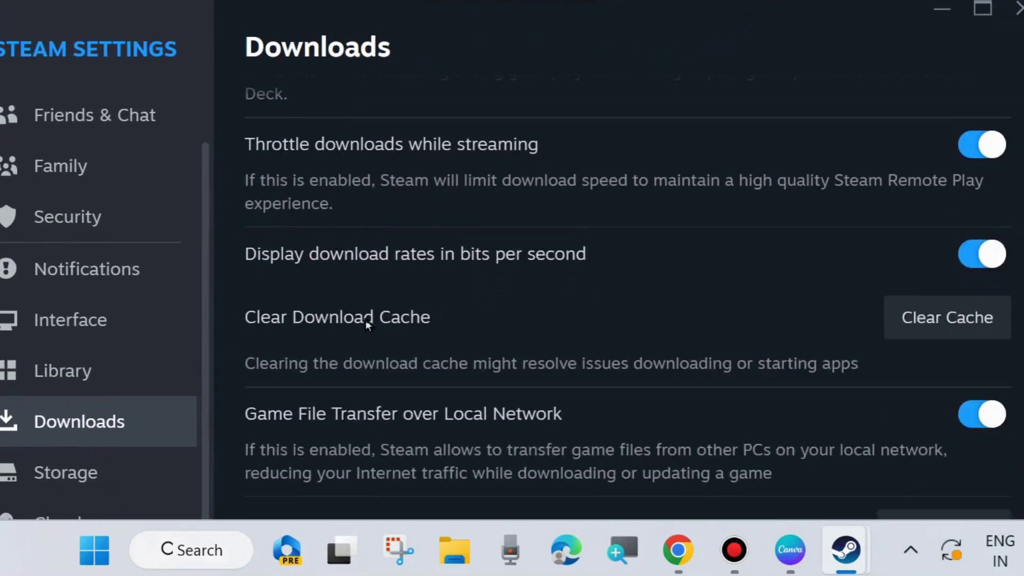
left_click(933, 330)
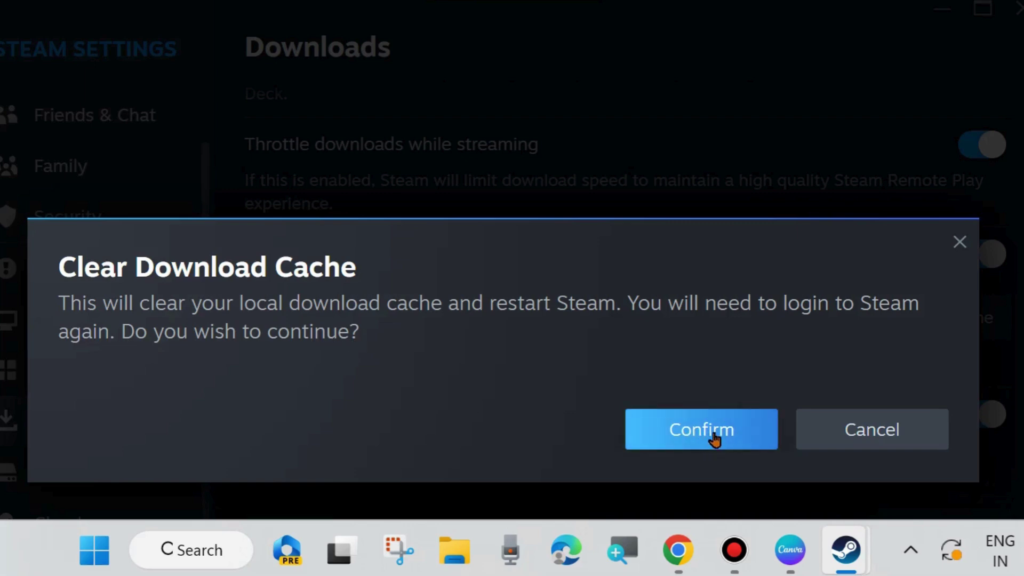
left_click(958, 243)
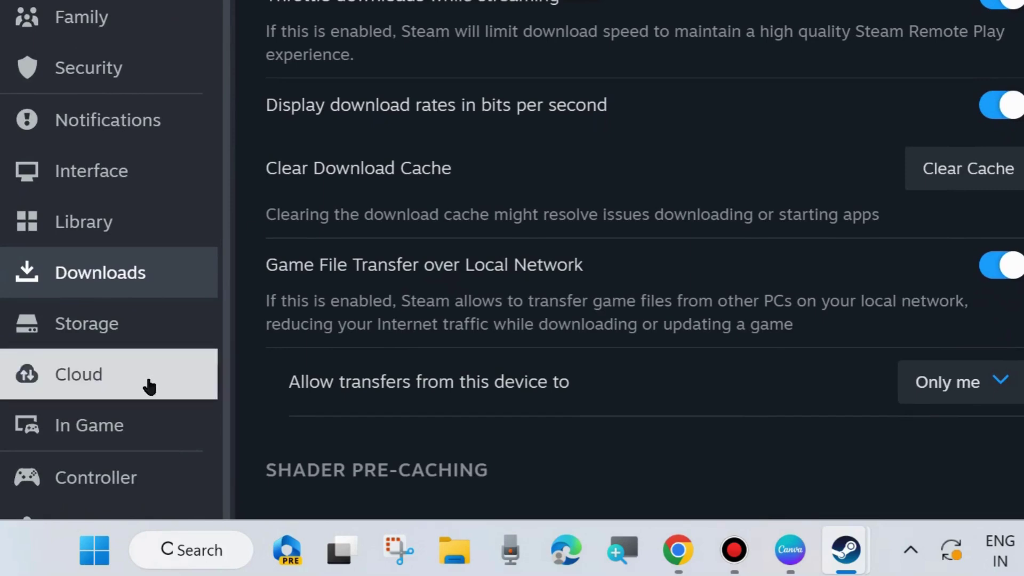
Delete all Steam web browser cached files, cookies and history in the In Game settings
left_click(101, 439)
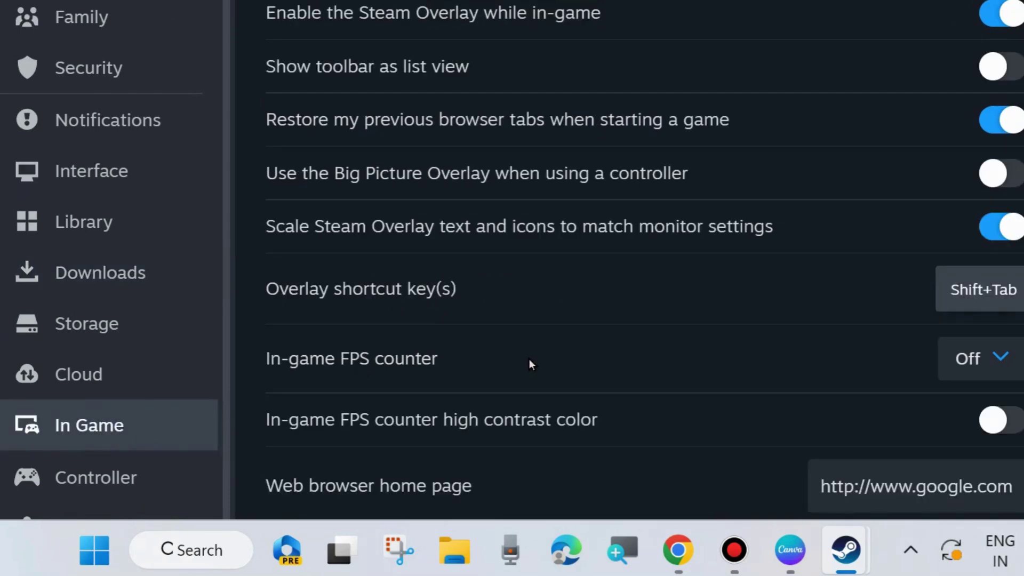
scroll(530, 354, "down", 7)
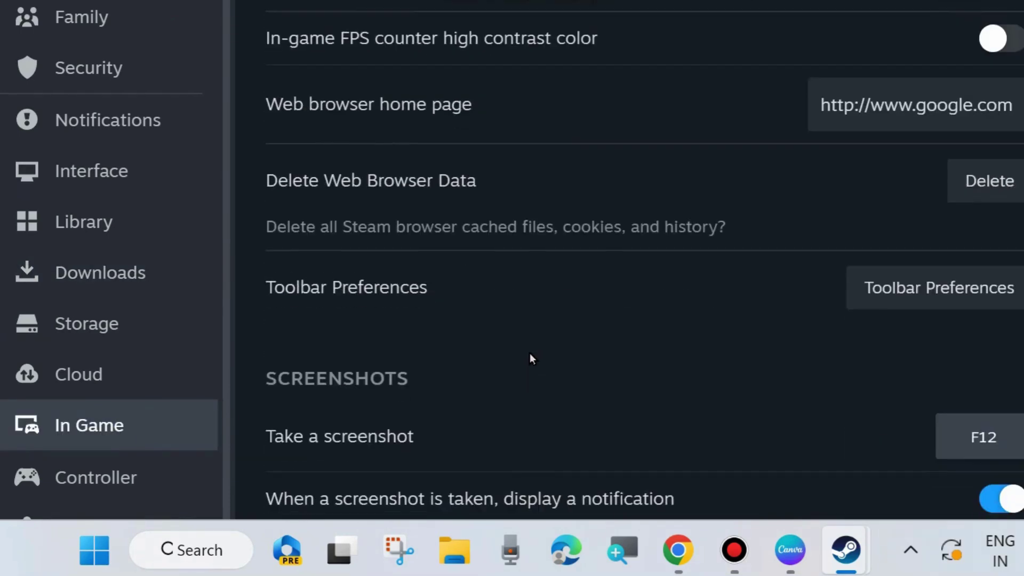
scroll(528, 353, "down", 2)
scroll(527, 353, "up", 2)
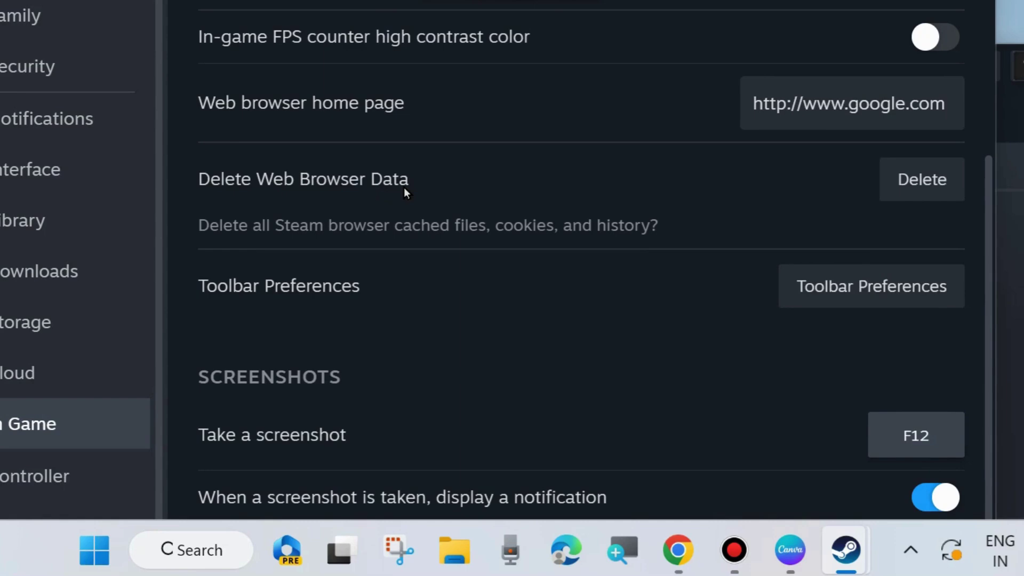
left_click(910, 179)
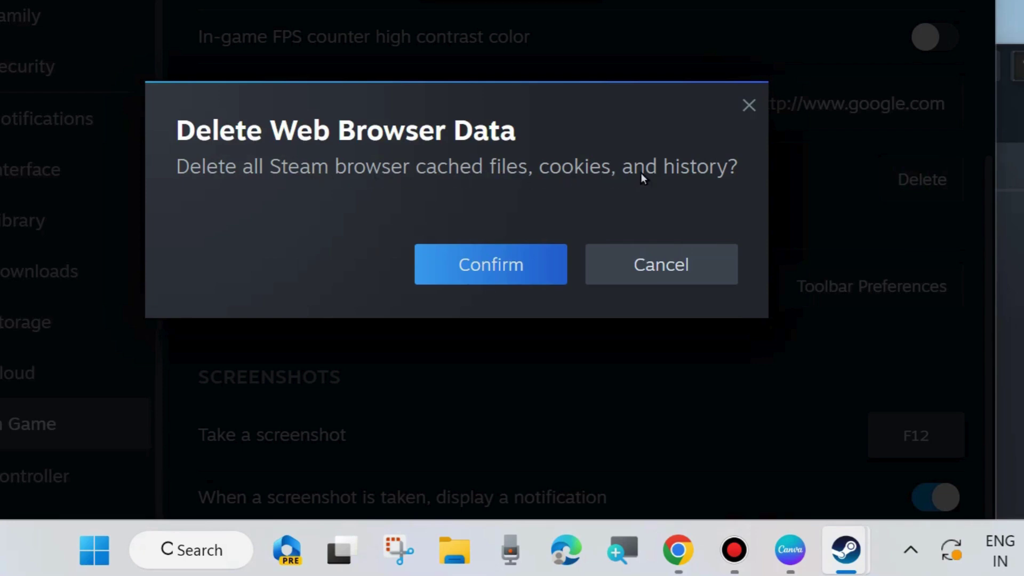
left_click(483, 269)
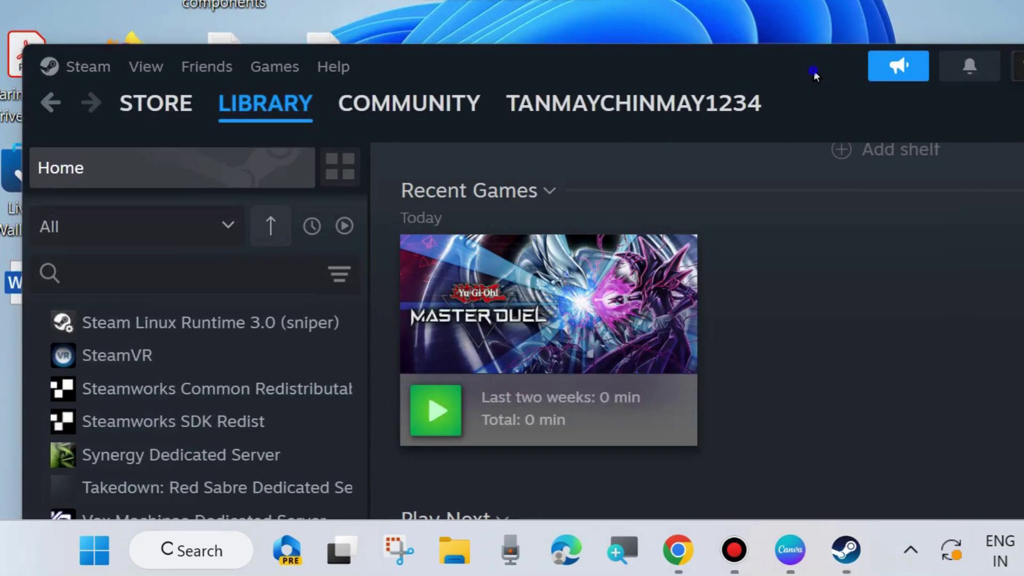
Move the Steam desktop shortcut to the empty area below Control Panel and open its properties
left_click_drag(813, 72, 593, 80)
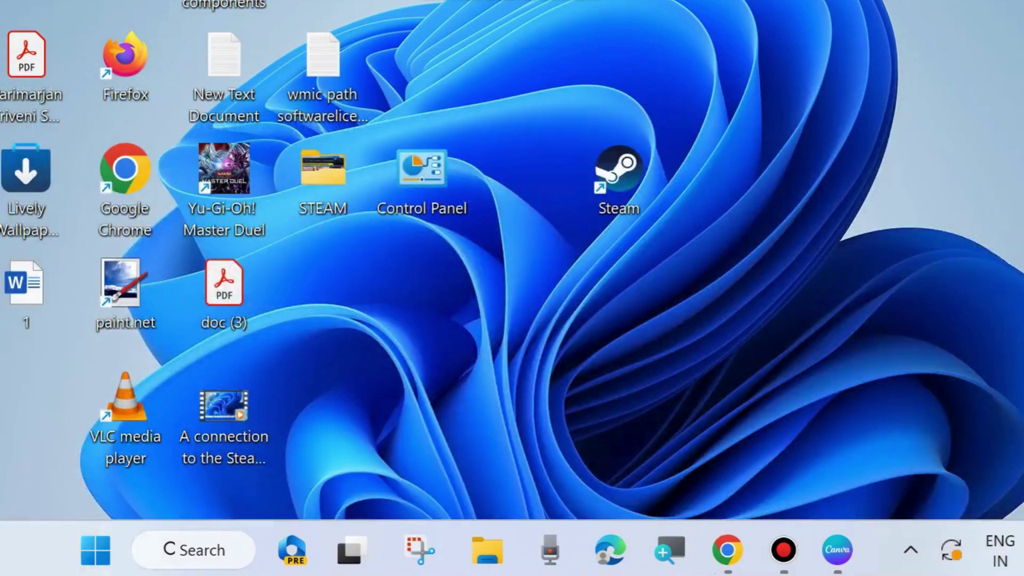
left_click_drag(612, 176, 419, 399)
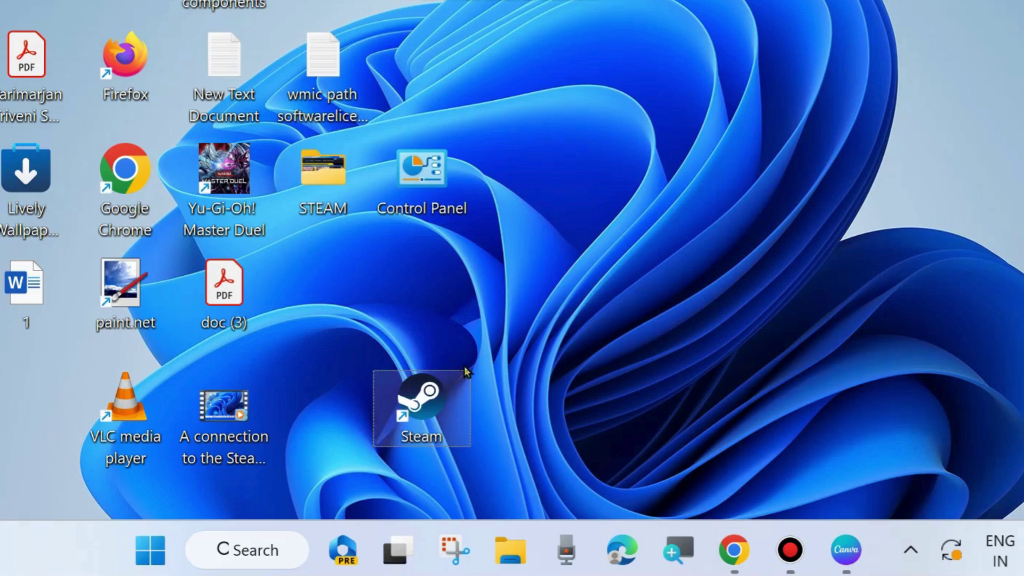
right_click(419, 399)
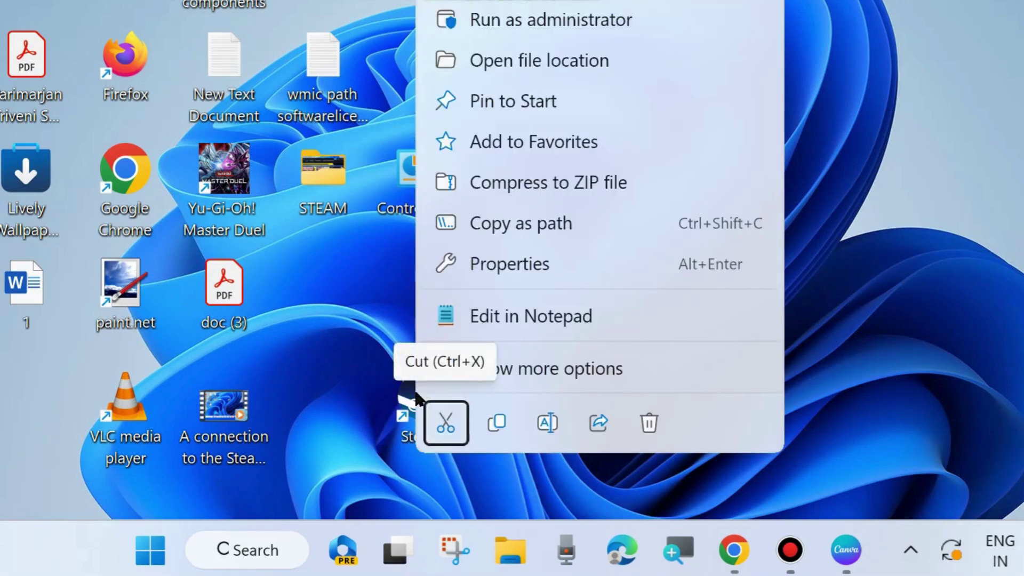
left_click(516, 265)
left_click_drag(906, 5, 660, 73)
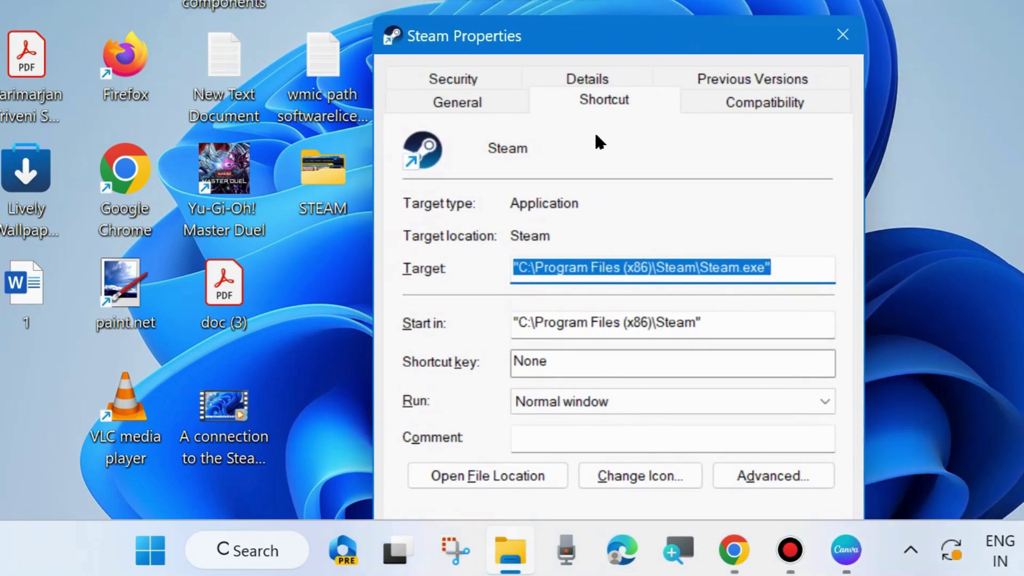
Set the Steam shortcut to run in compatibility mode for Windows 8 and as an administrator, and save the changes
left_click(766, 101)
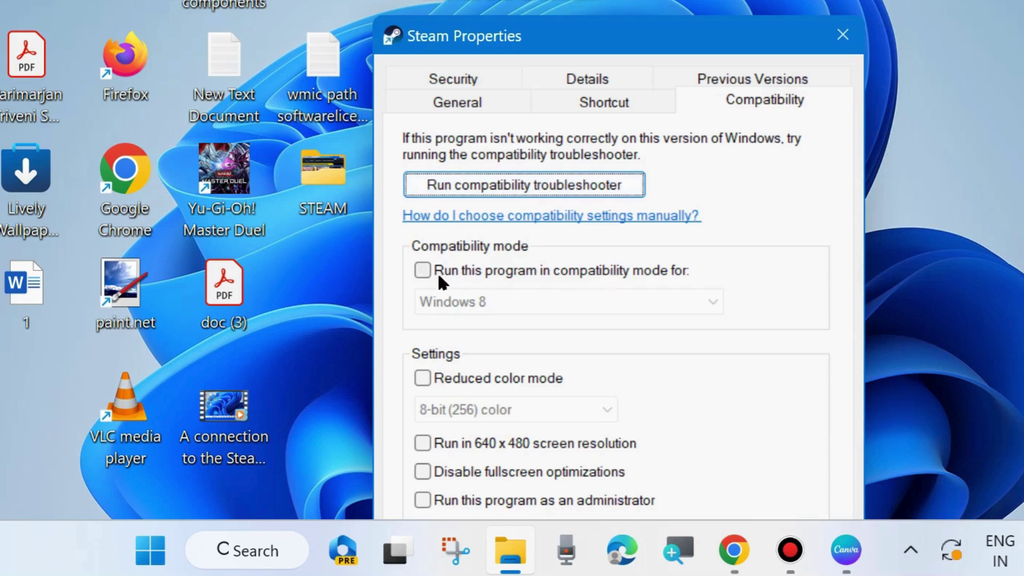
left_click(421, 270)
left_click_drag(562, 42, 572, 0)
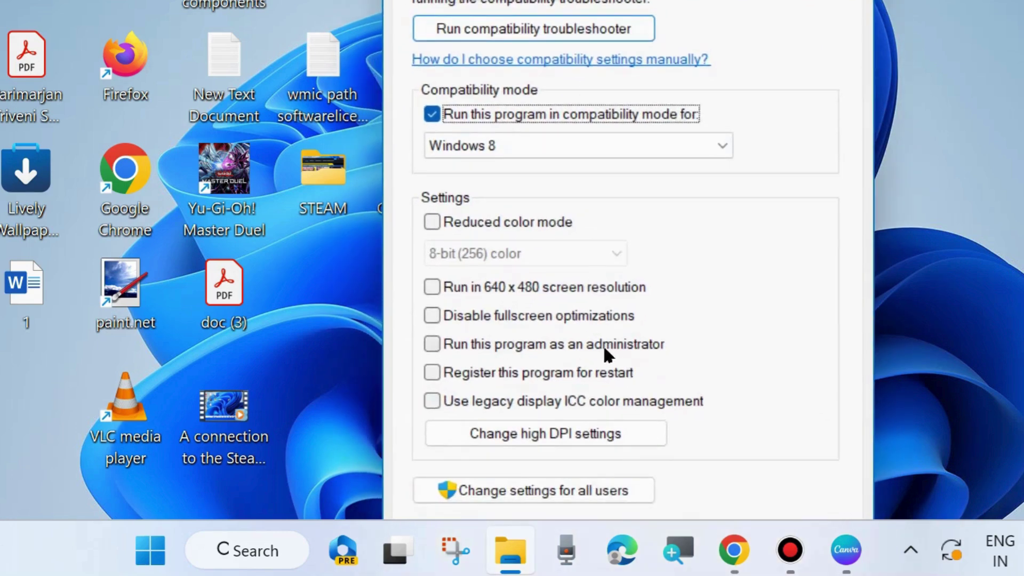
left_click(432, 344)
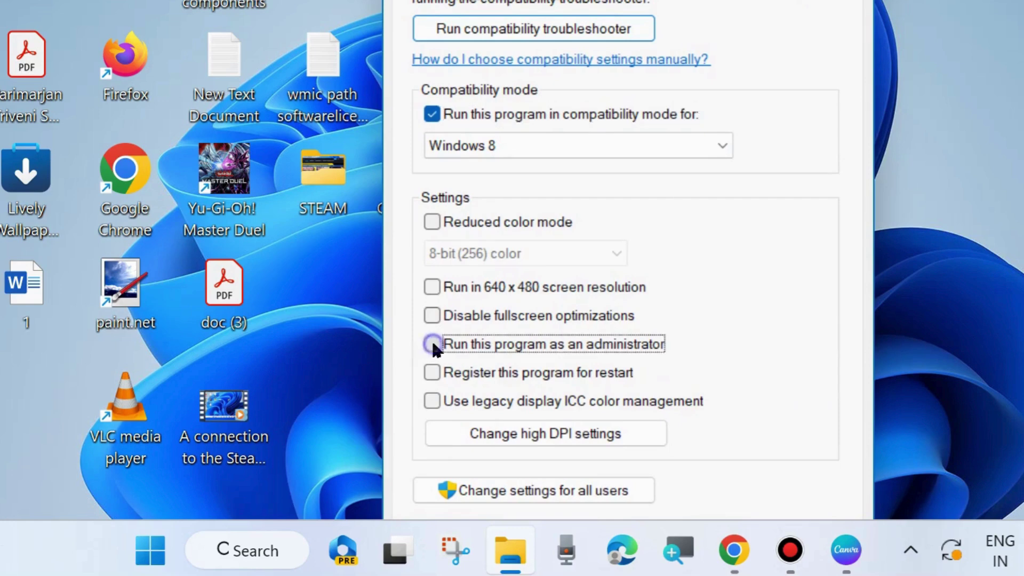
left_click_drag(572, 0, 567, 0)
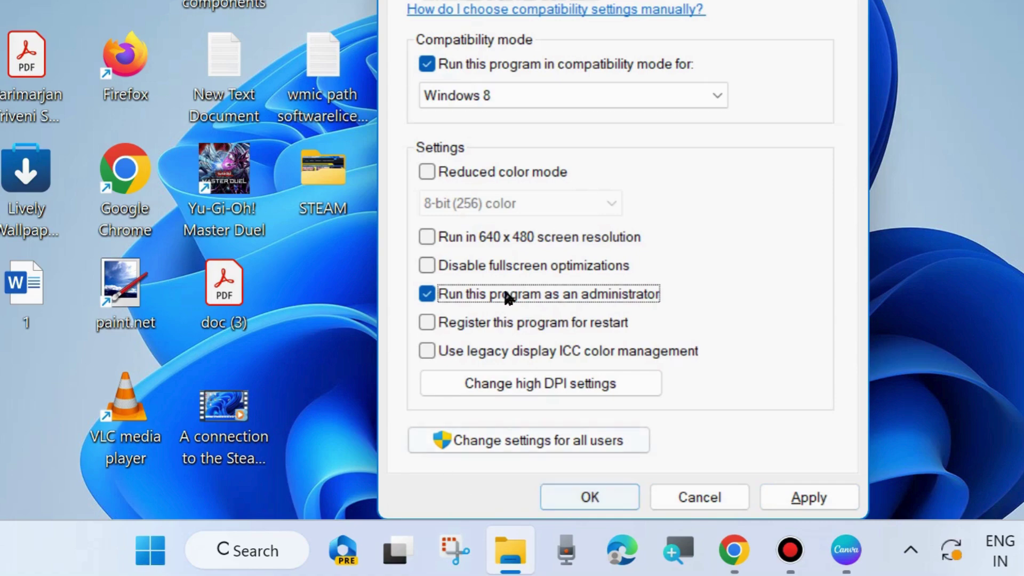
key("Return")
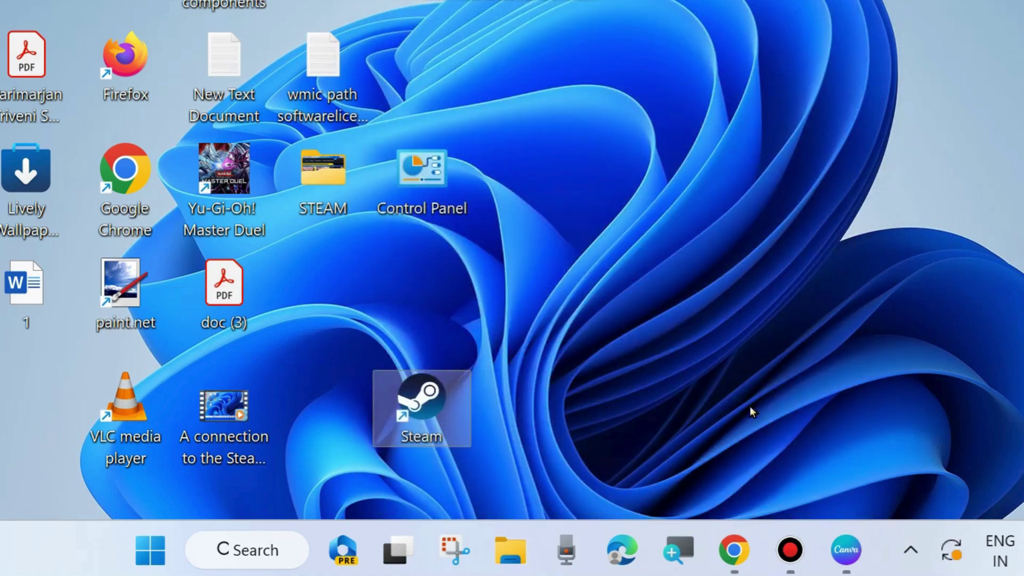
Relaunch Steam from its desktop shortcut and reposition the client window on the desktop
double_click(428, 401)
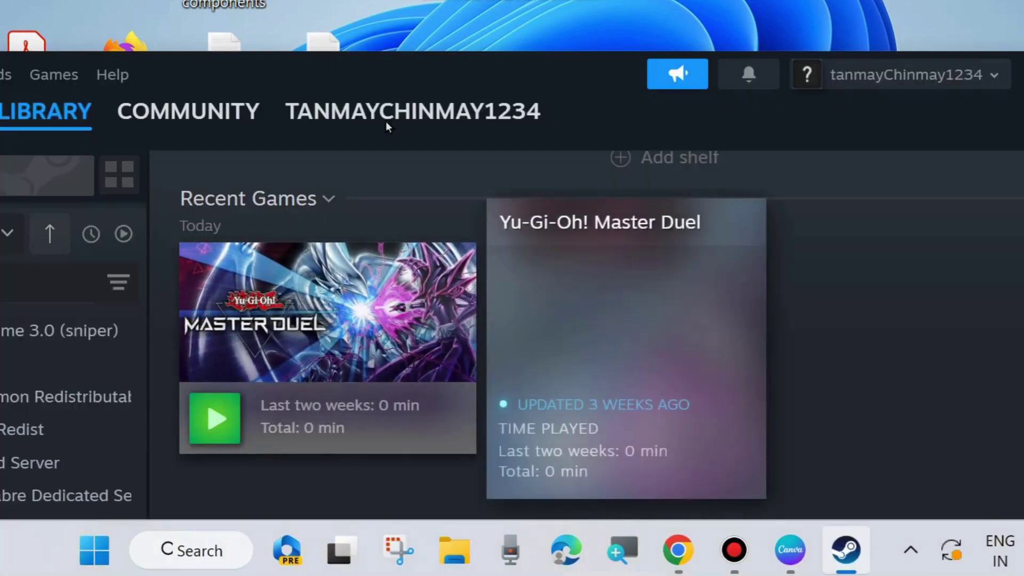
left_click_drag(340, 65, 633, 56)
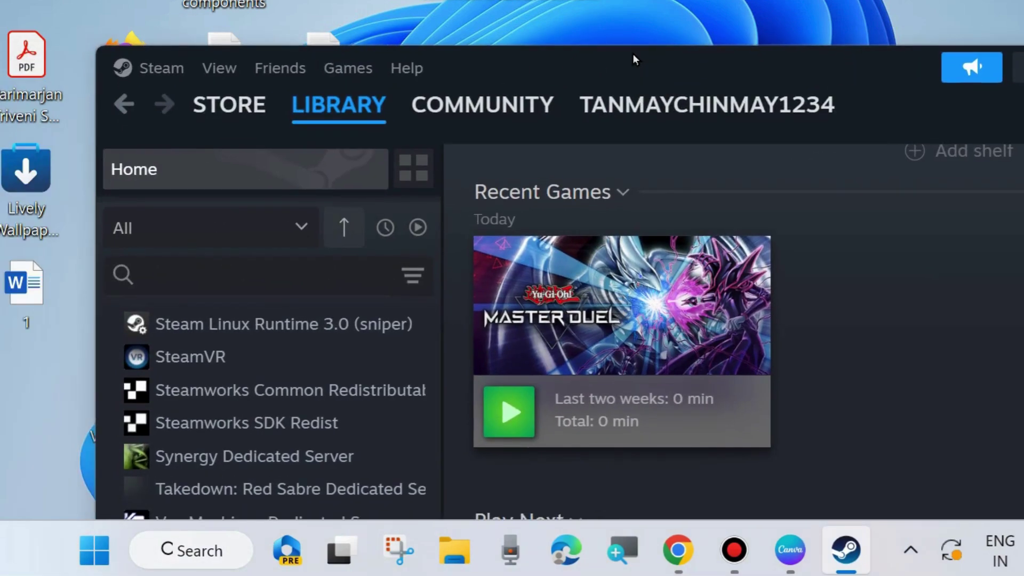
mouse_move(339, 112)
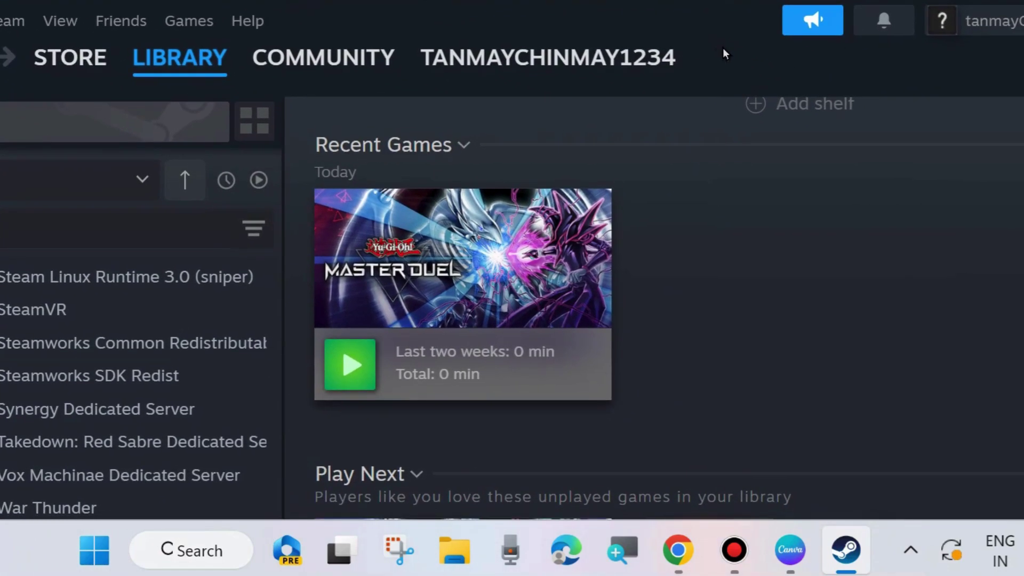
Locate the Uninstall option among the management options of Yu-Gi-Oh! Master Duel in the library, then dismiss the options
left_click_drag(722, 52, 719, 134)
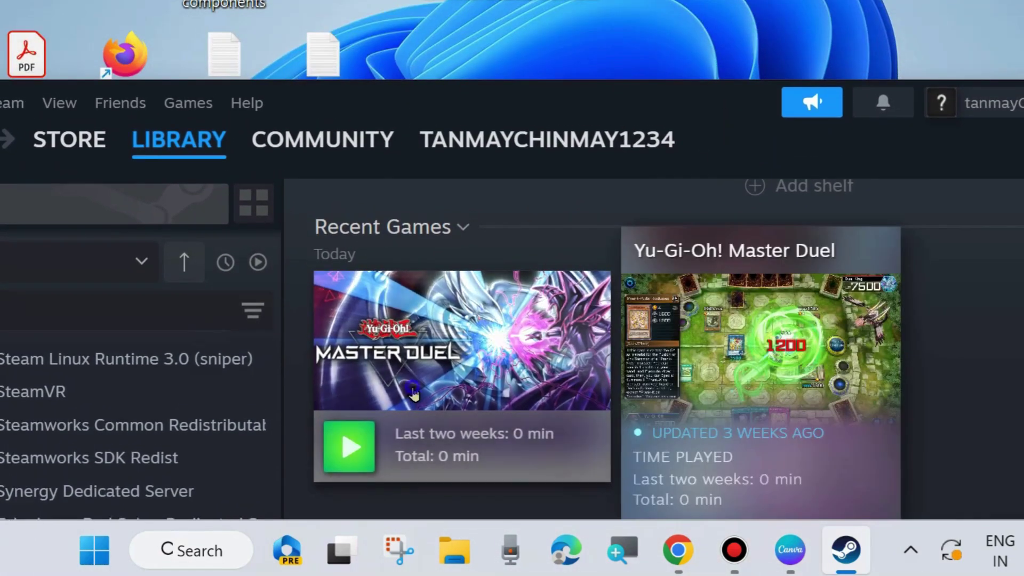
right_click(414, 389)
left_click_drag(711, 101, 722, 50)
right_click(430, 263)
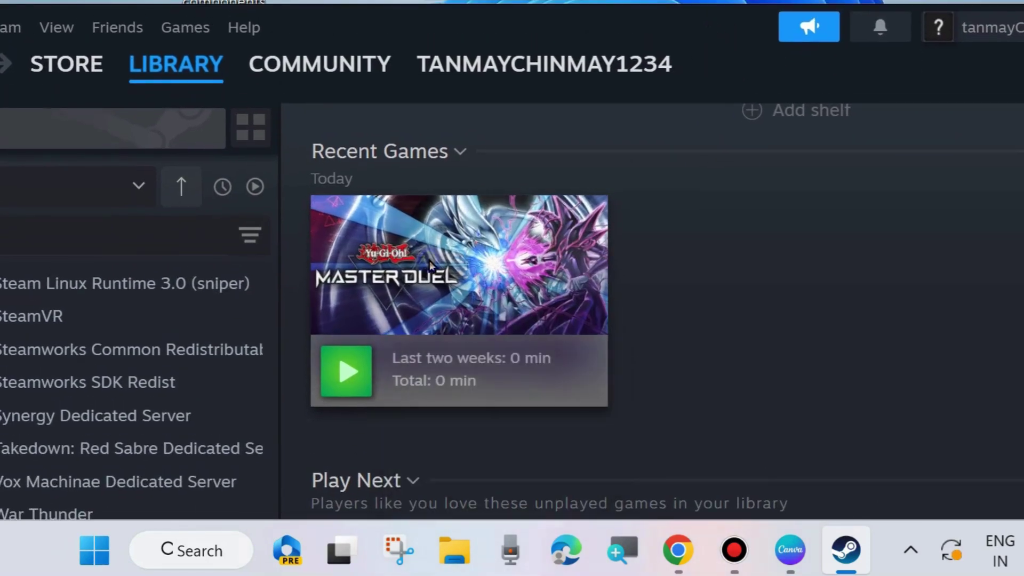
mouse_move(507, 414)
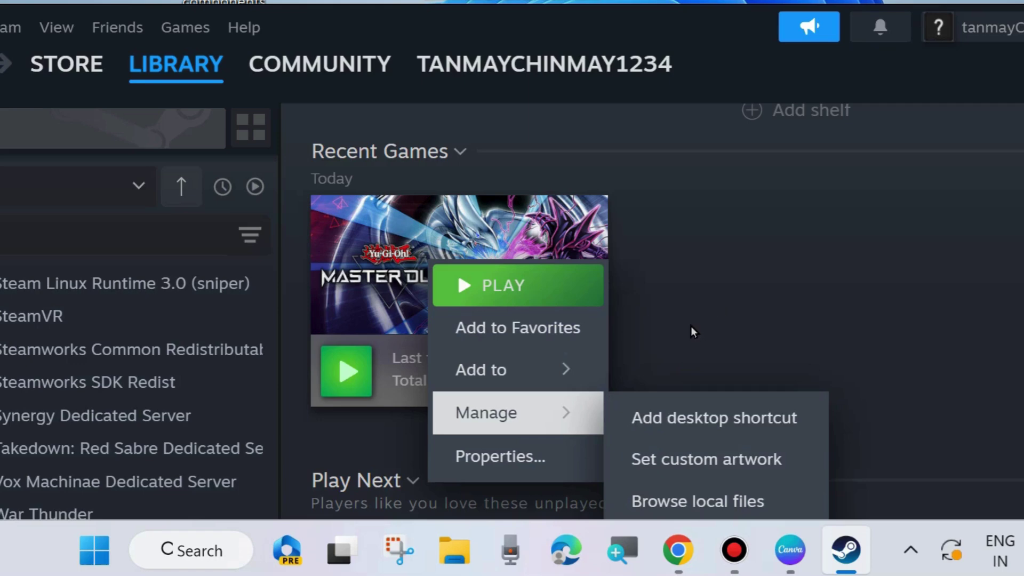
scroll(577, 38, "down", 3)
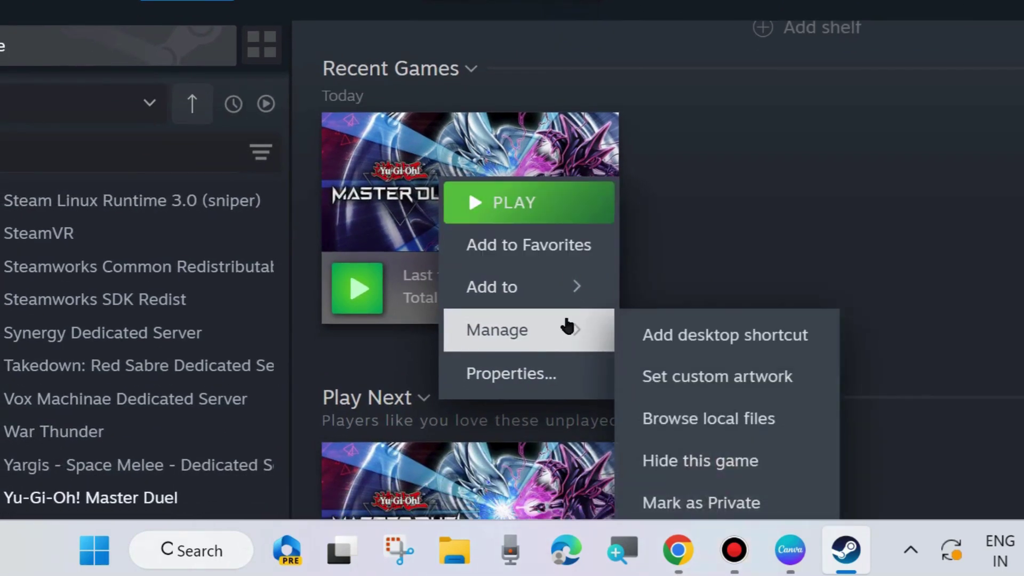
scroll(594, 169, "down", 3)
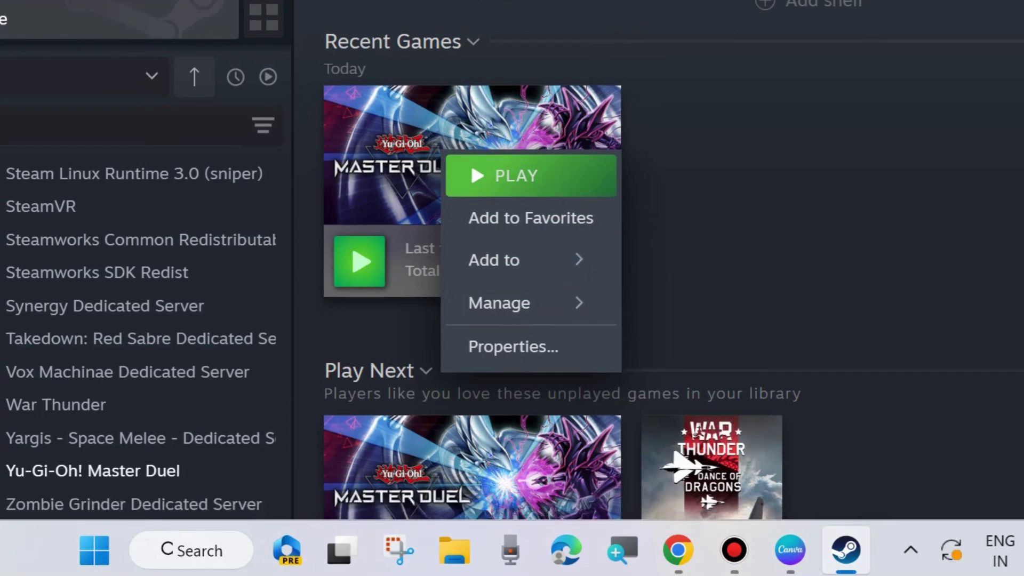
mouse_move(551, 247)
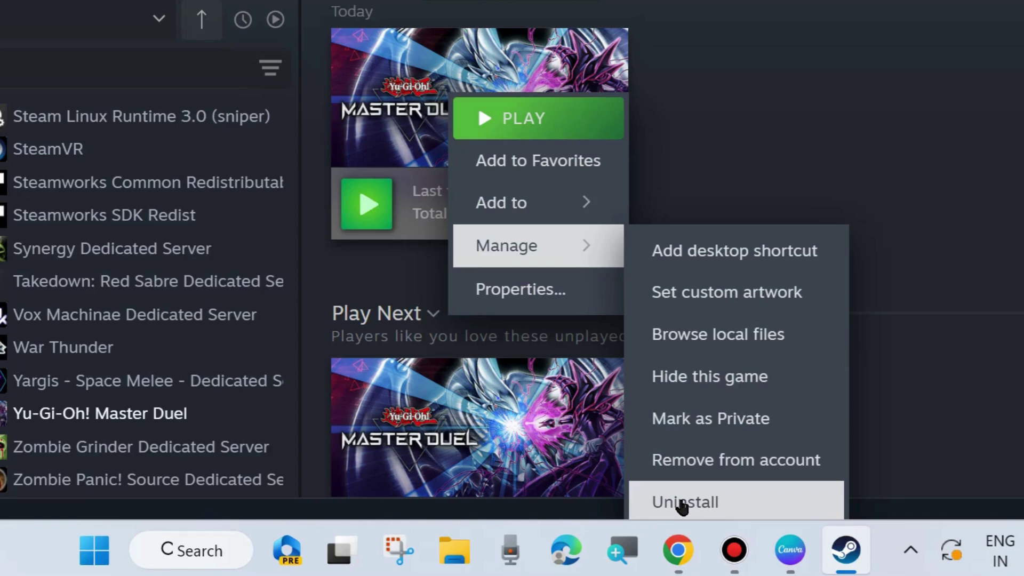
left_click(741, 502)
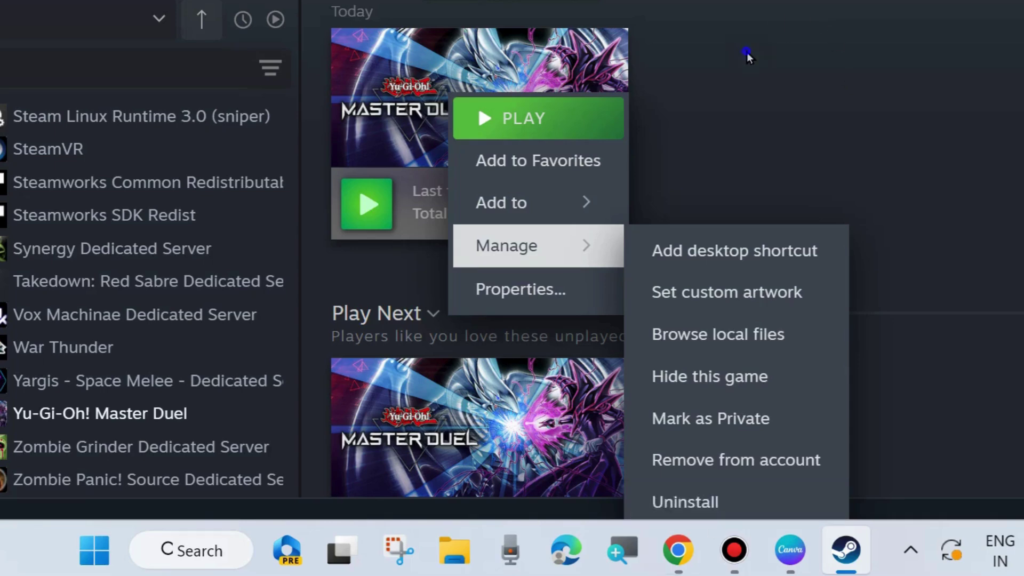
left_click(747, 52)
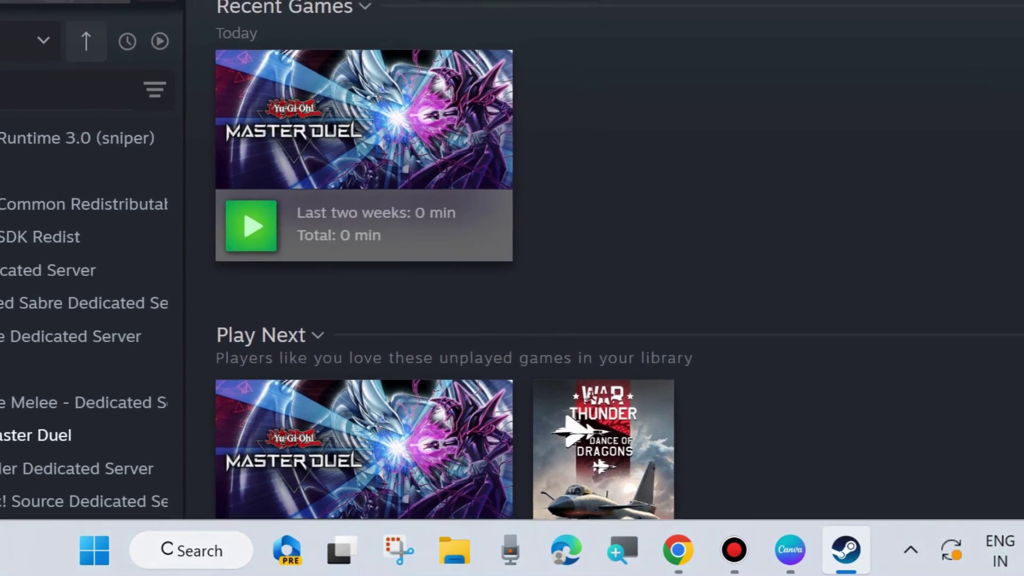
Reposition the Steam client window and show the desktop
left_click_drag(511, 0, 547, 11)
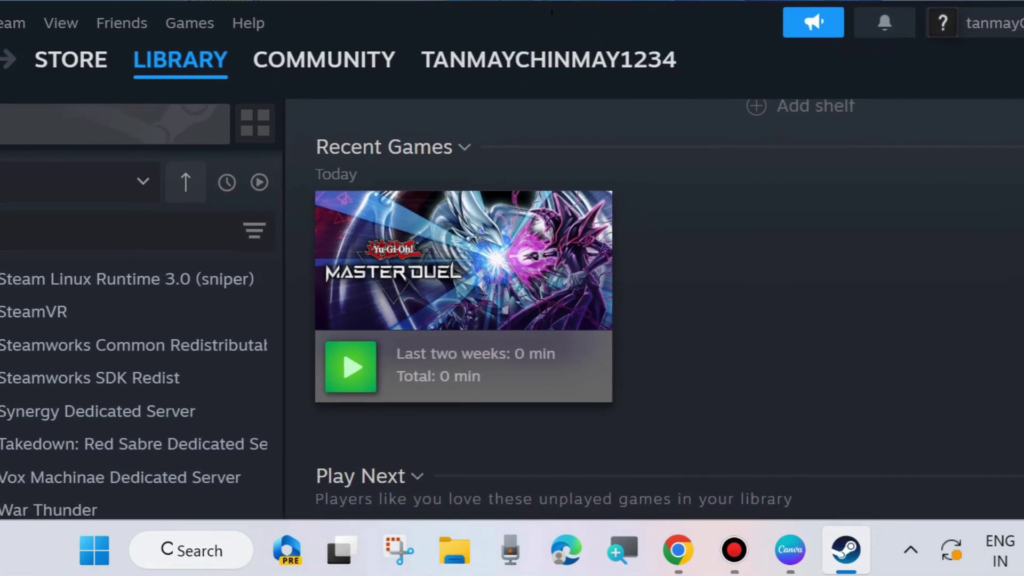
left_click_drag(730, 47, 548, 77)
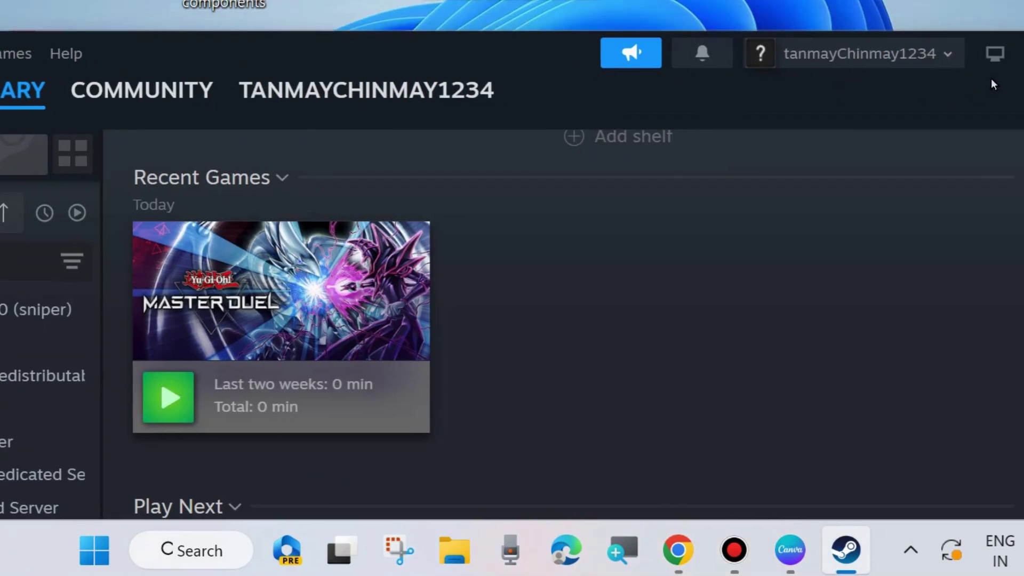
key("super+d")
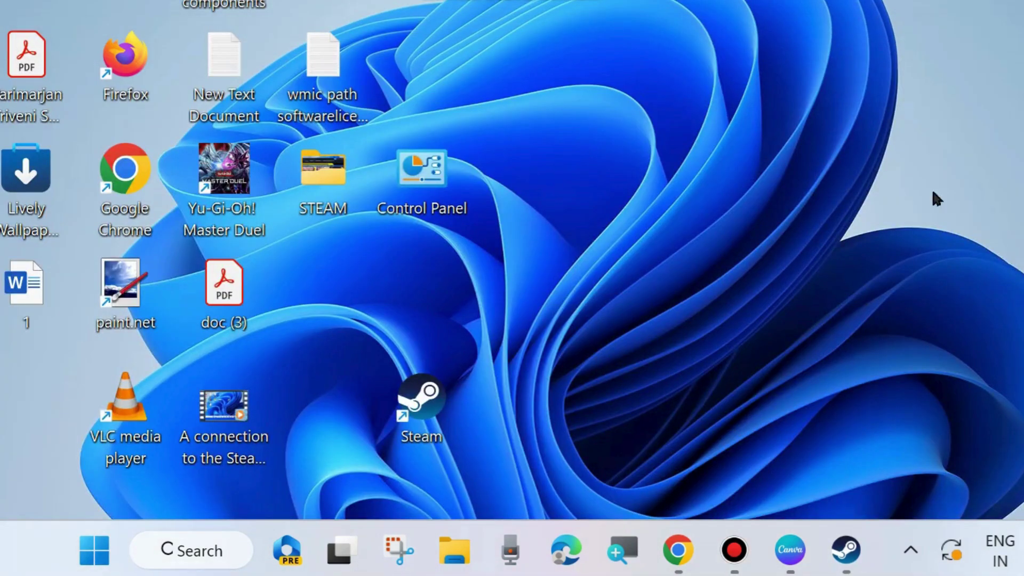
Launch Google Chrome from the desktop, move and widen its window, and open steamstat.us
double_click(149, 193)
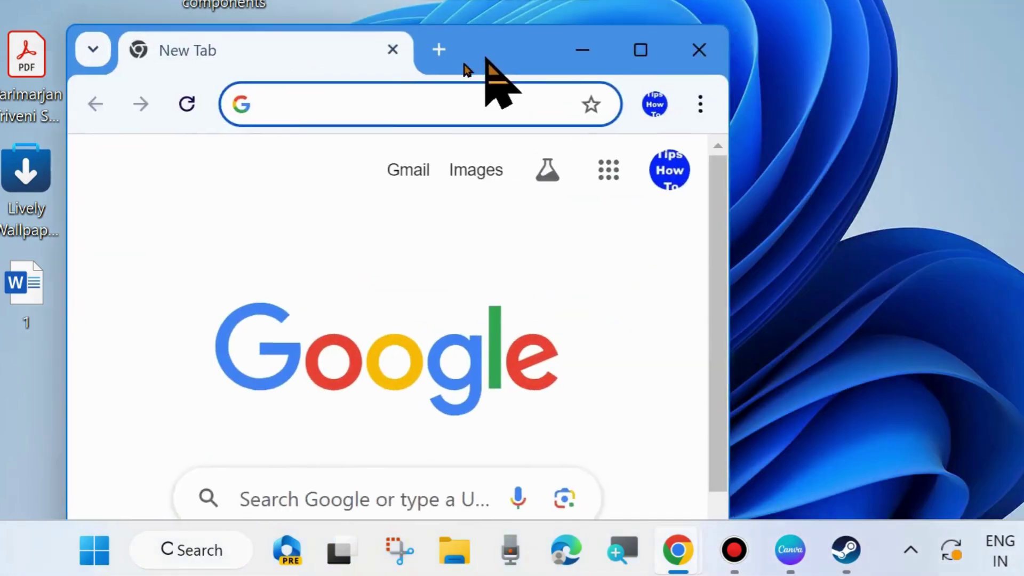
left_click_drag(487, 80, 457, 91)
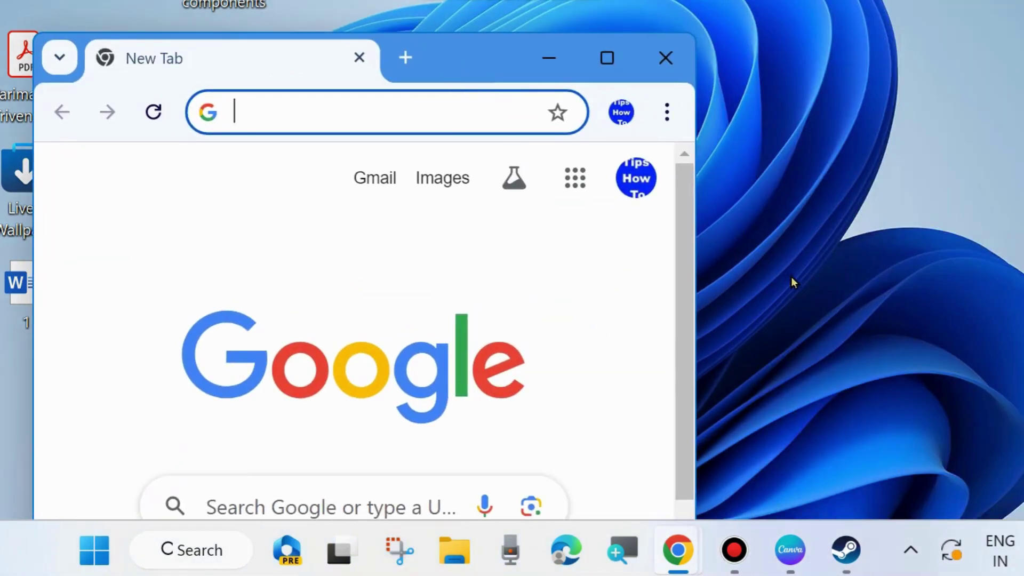
left_click_drag(693, 263, 1023, 274)
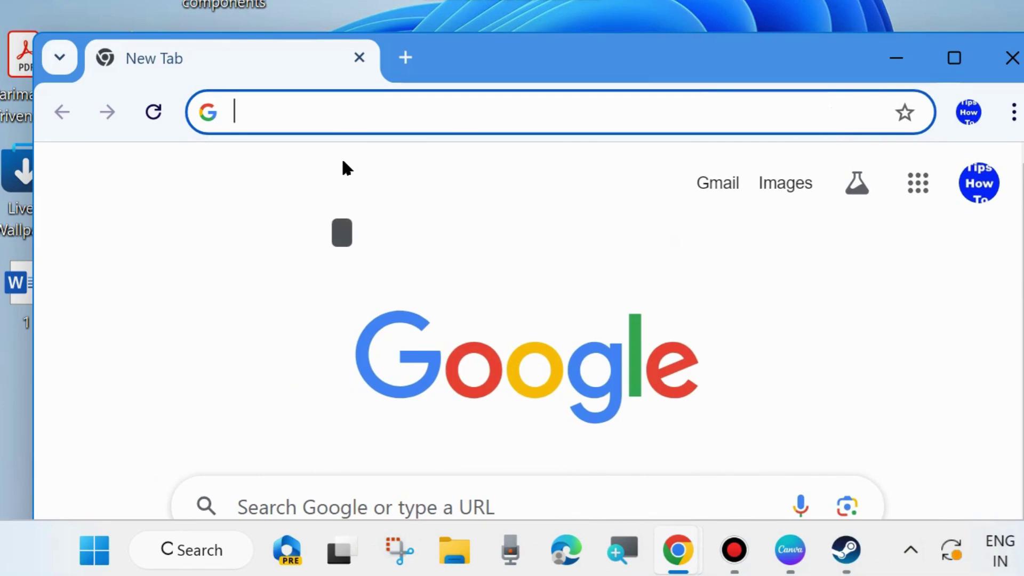
type("steamst")
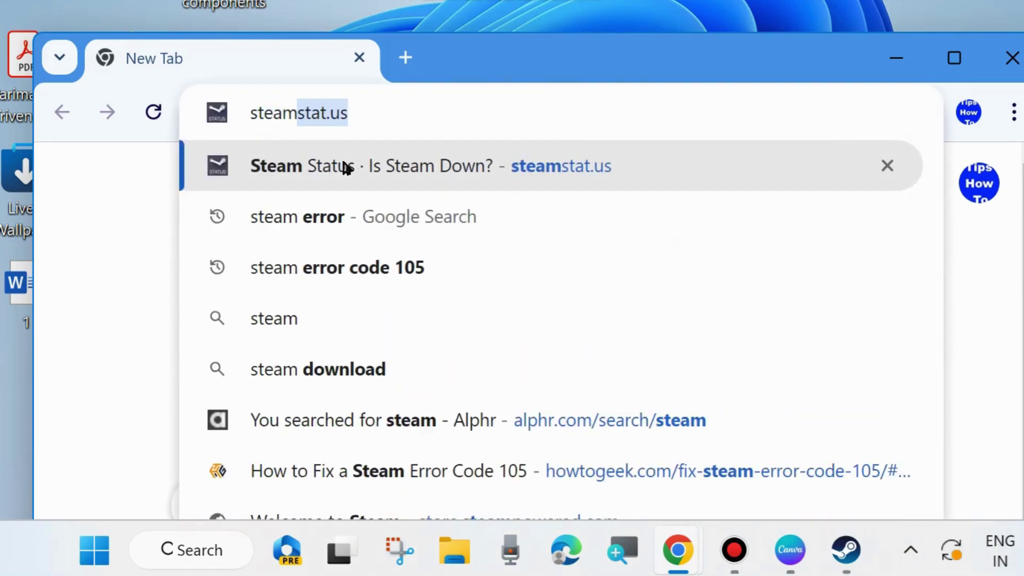
type("at.")
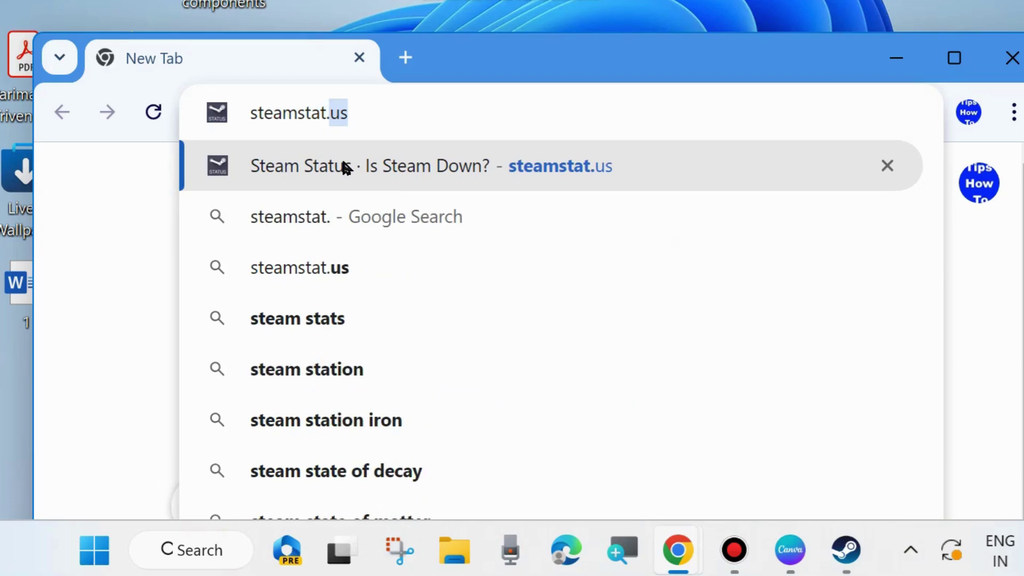
type("us")
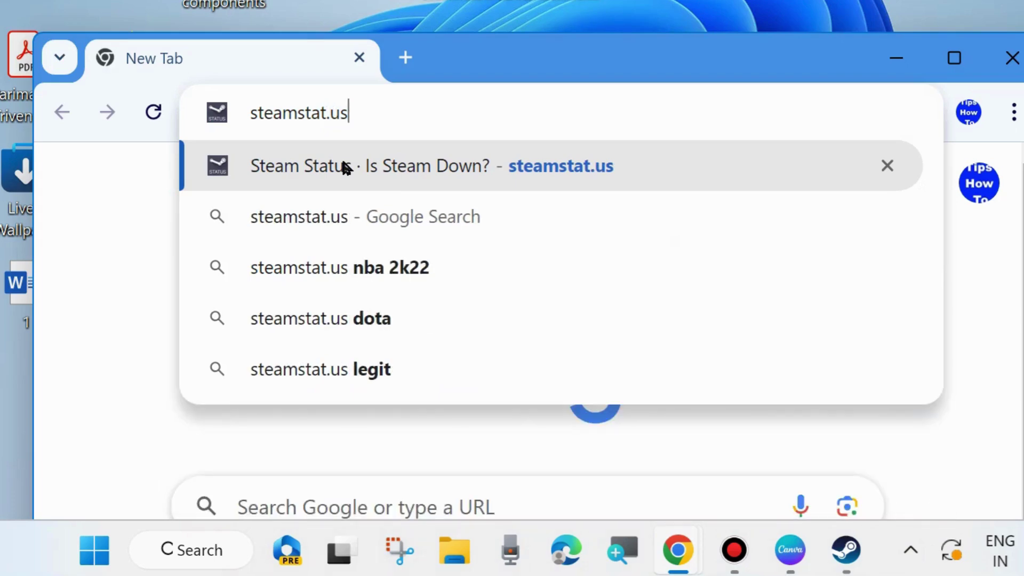
left_click(342, 161)
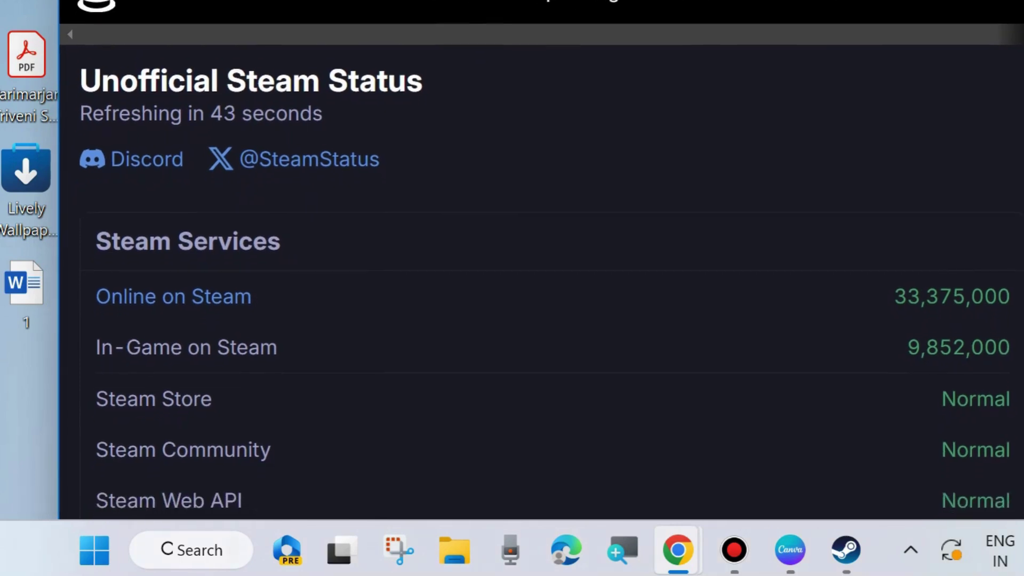
Widen the browser window further and check the status of each entry under Steam Services
scroll(391, 219, "down", 2)
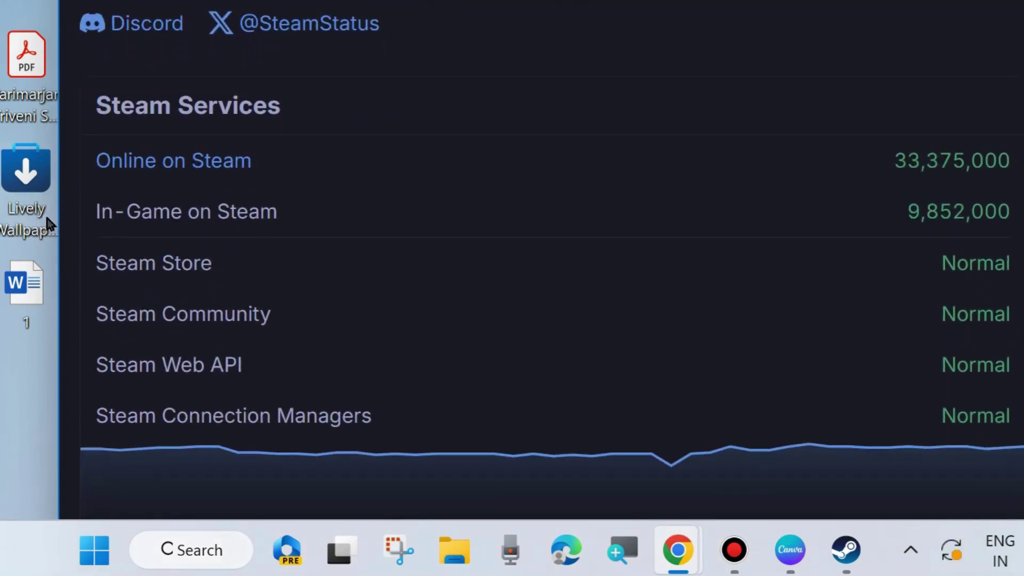
left_click_drag(57, 211, 0, 211)
scroll(597, 378, "down", 8)
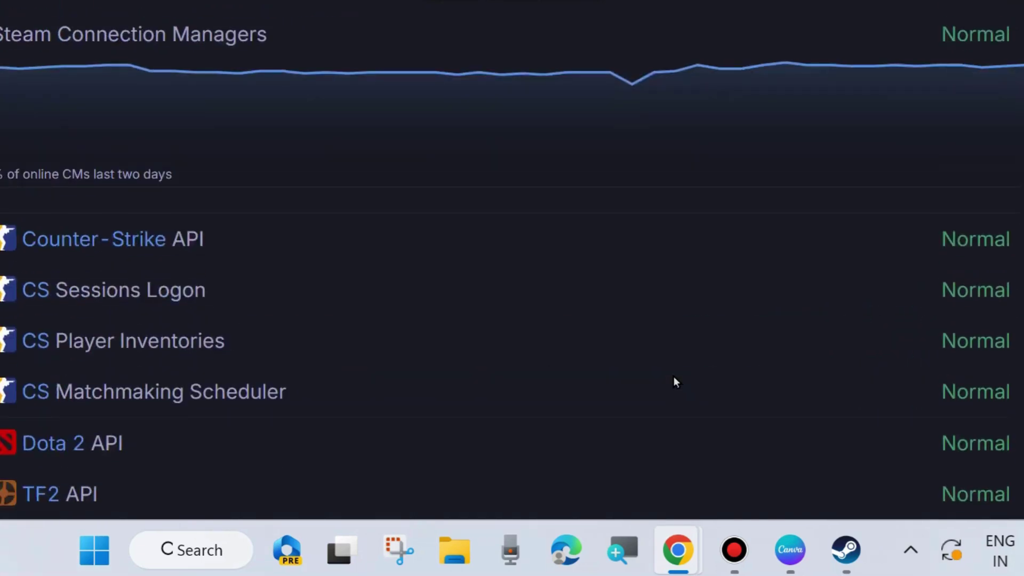
scroll(251, 311, "up", 10)
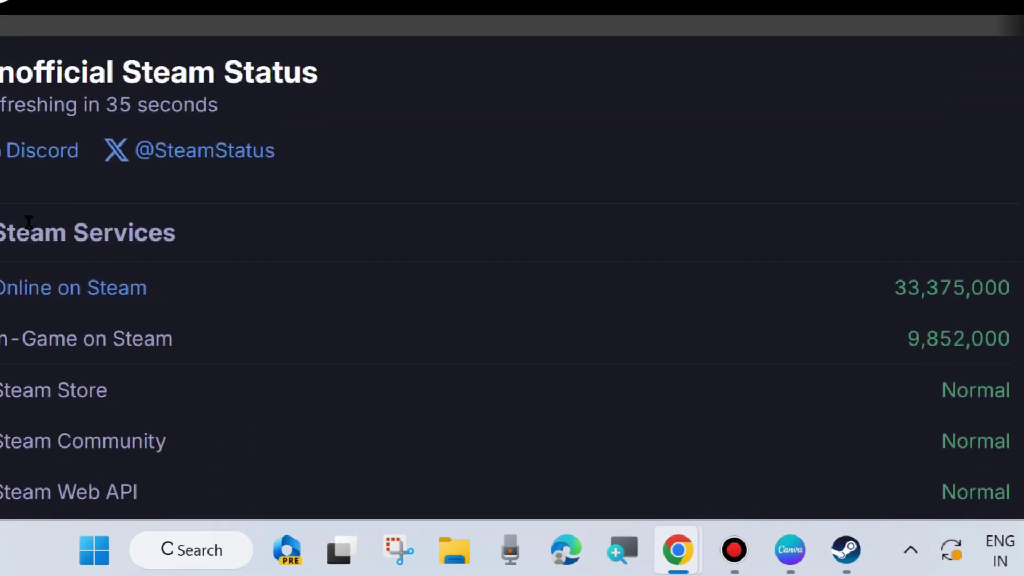
scroll(400, 301, "down", 10)
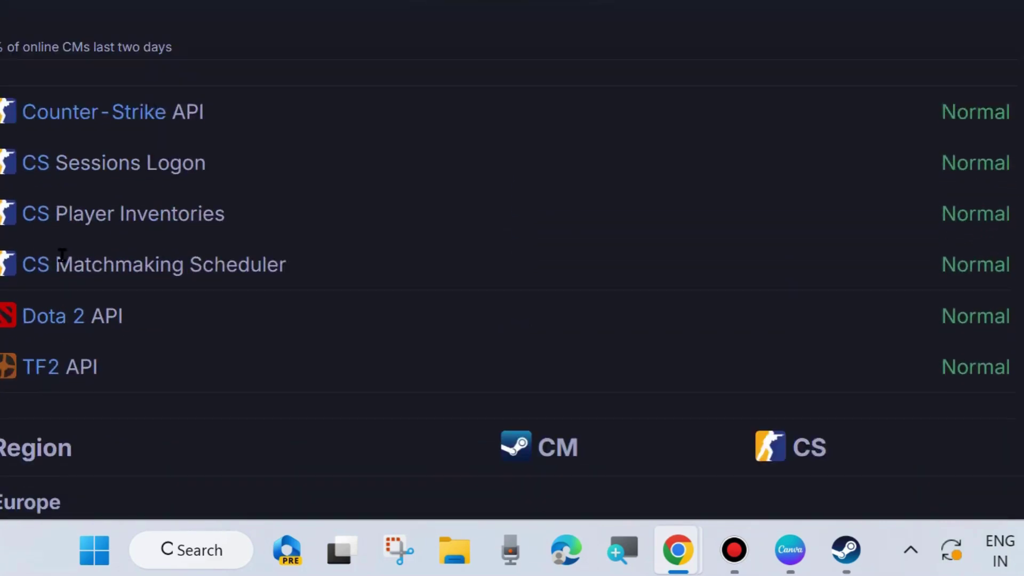
Check the CM and CS server status for each region from Europe to Rest of world, then minimise the browser
scroll(683, 350, "down", 6)
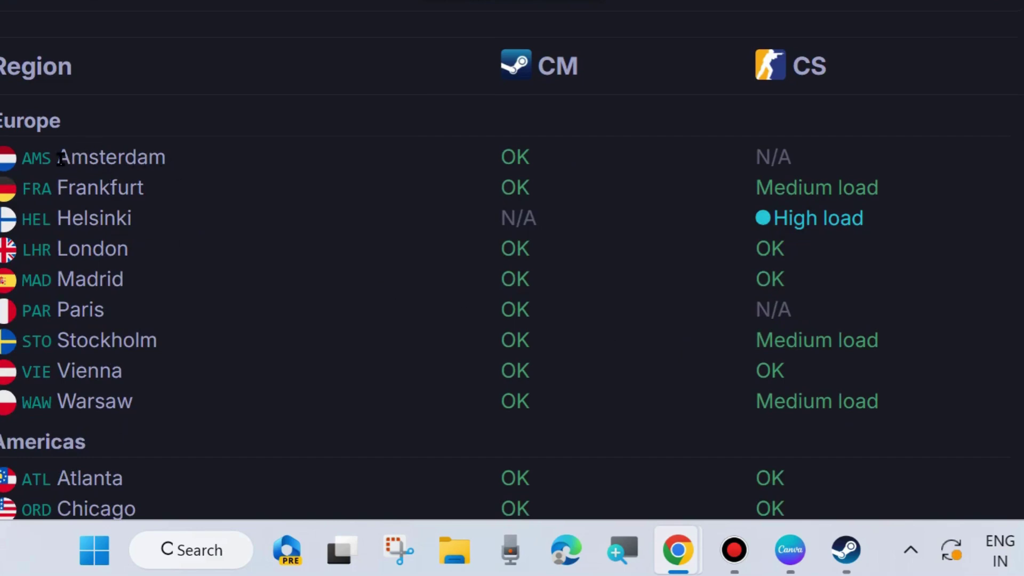
left_click_drag(60, 157, 192, 165)
left_click_drag(58, 188, 177, 194)
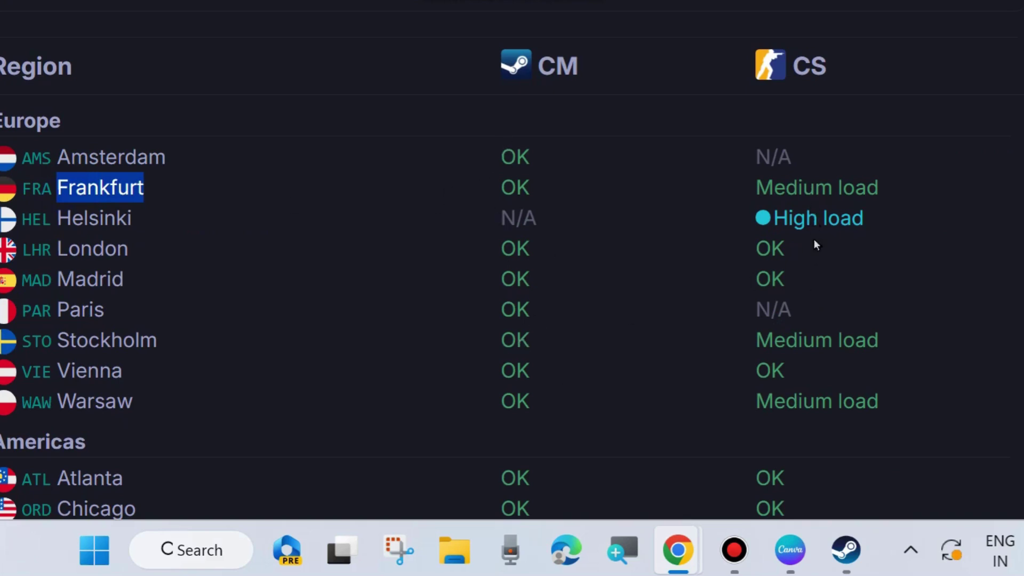
scroll(248, 368, "down", 2)
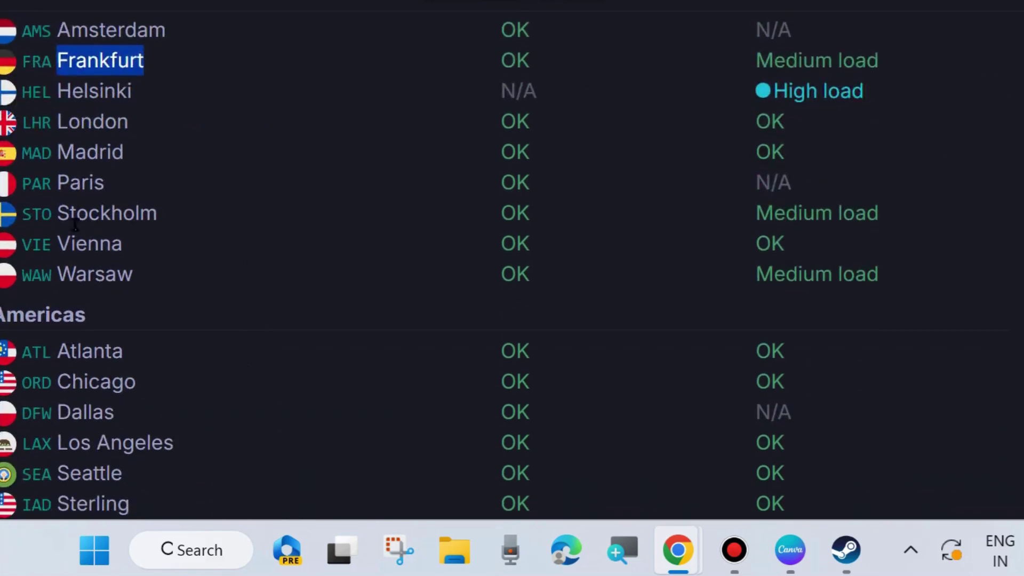
scroll(76, 320, "down", 6)
scroll(84, 335, "down", 6)
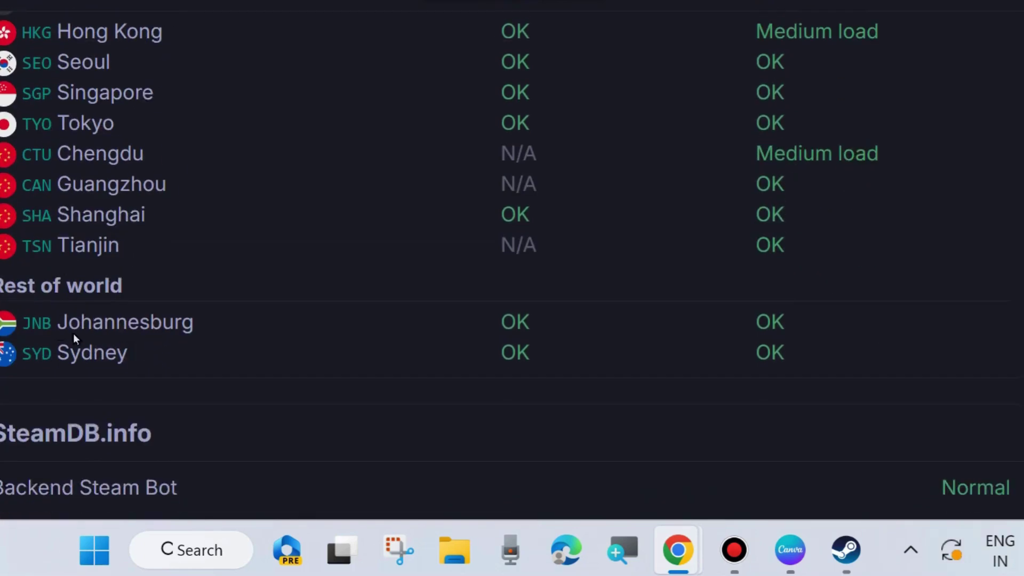
scroll(591, 312, "up", 15)
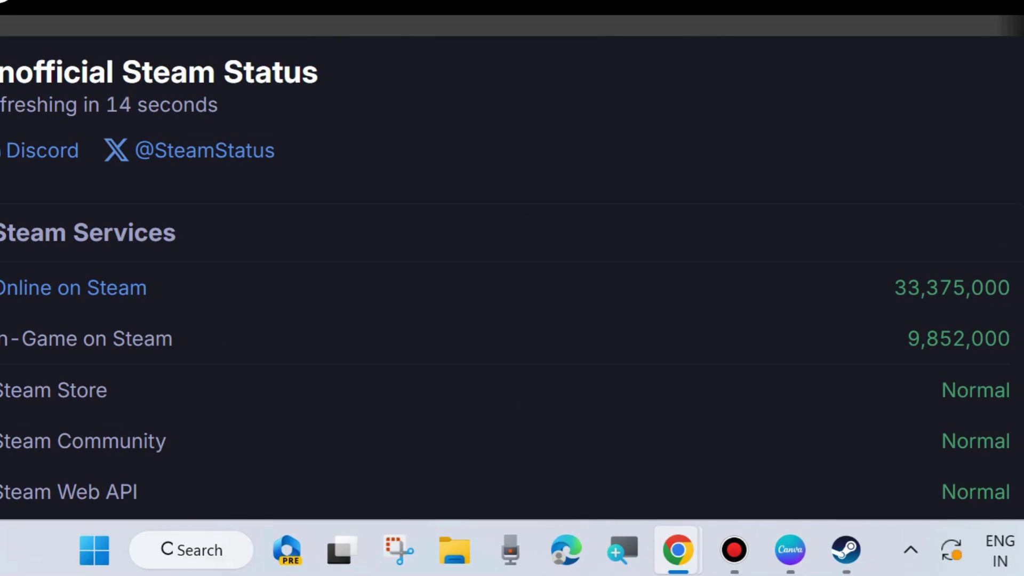
left_click(678, 549)
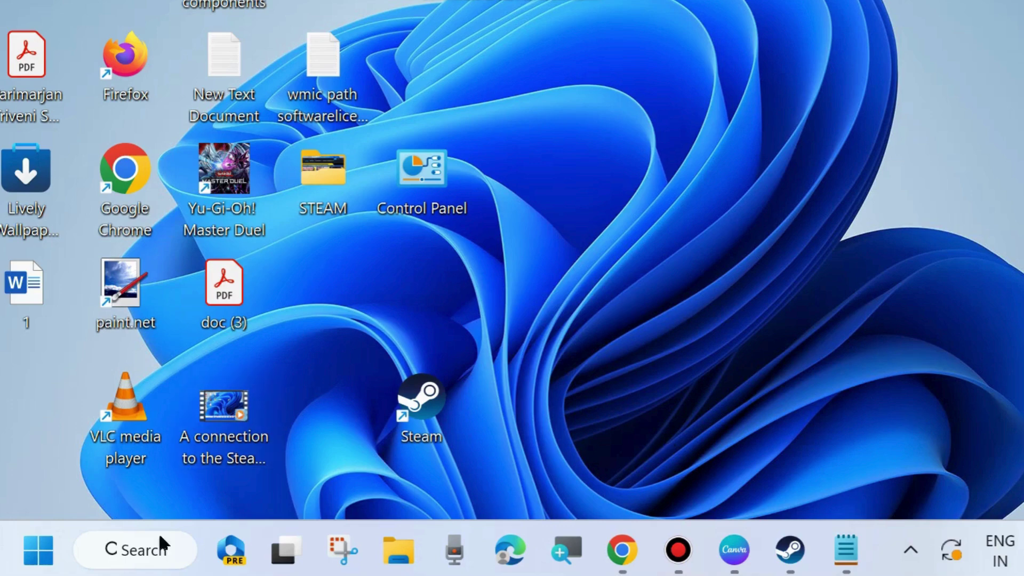
Search Windows for cmd, run Command Prompt as administrator and move its window up on the desktop
left_click(147, 554)
type("cmd")
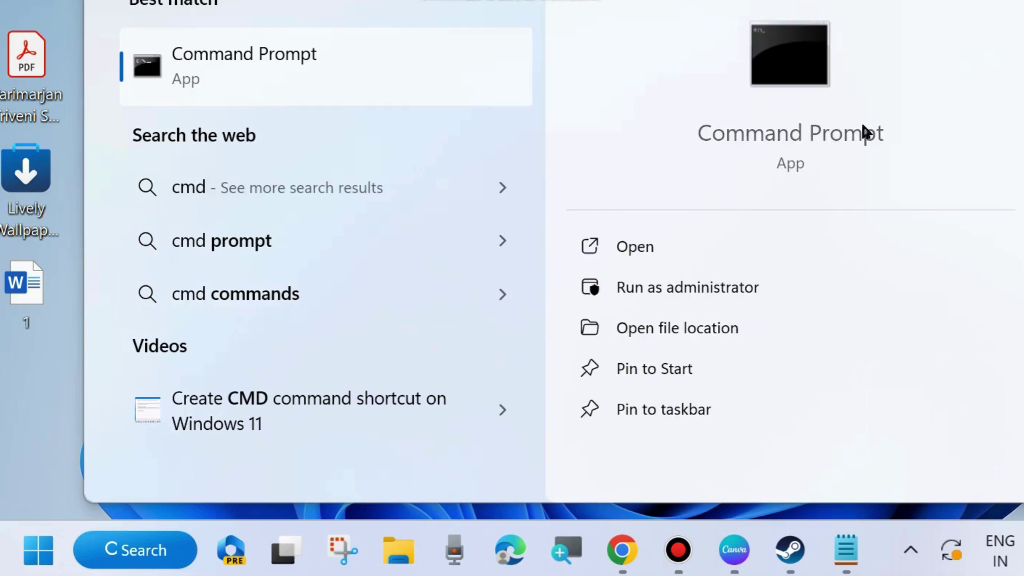
left_click(663, 290)
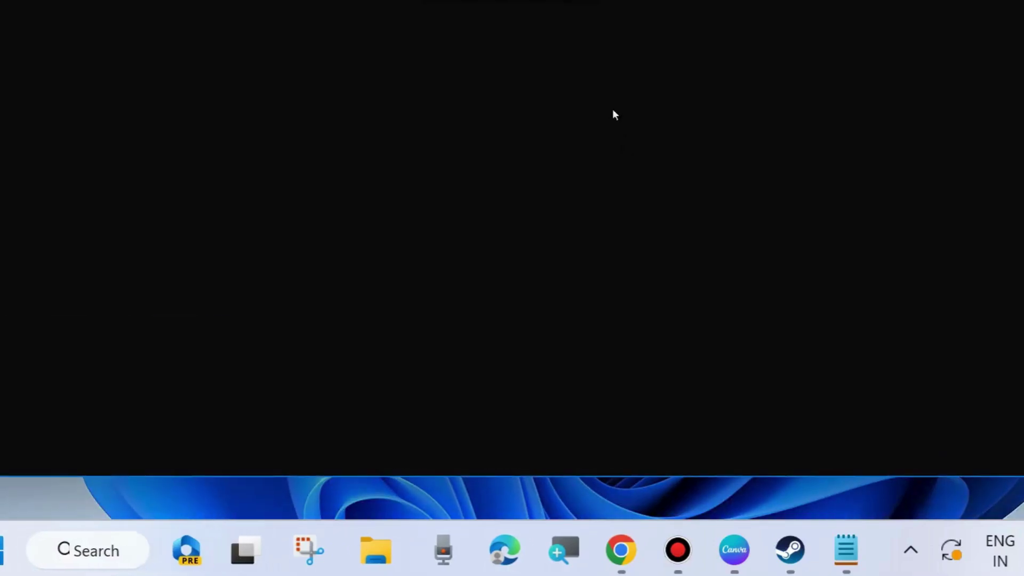
left_click_drag(549, 91, 552, 43)
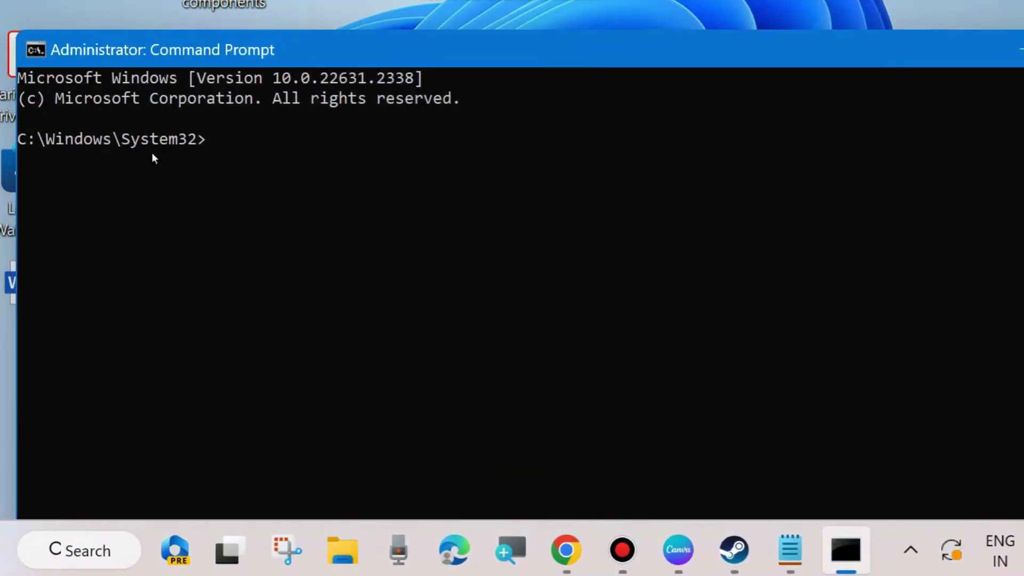
Switch to the ipconfig flushdns note in Notepad and highlight each network command in turn, from ipconfig /flushdns to netsh winsock reset
left_click(793, 551)
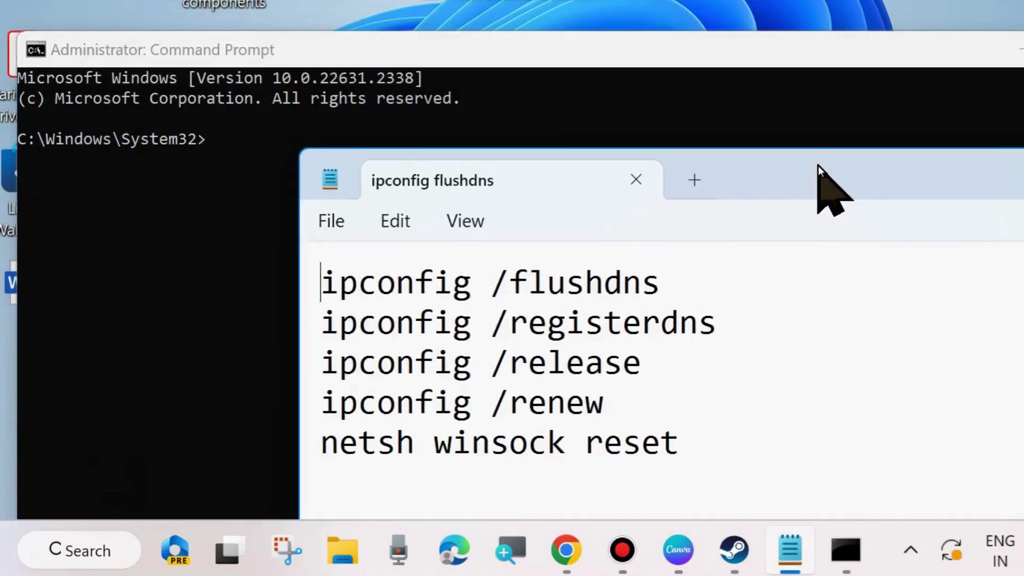
left_click_drag(819, 188, 893, 136)
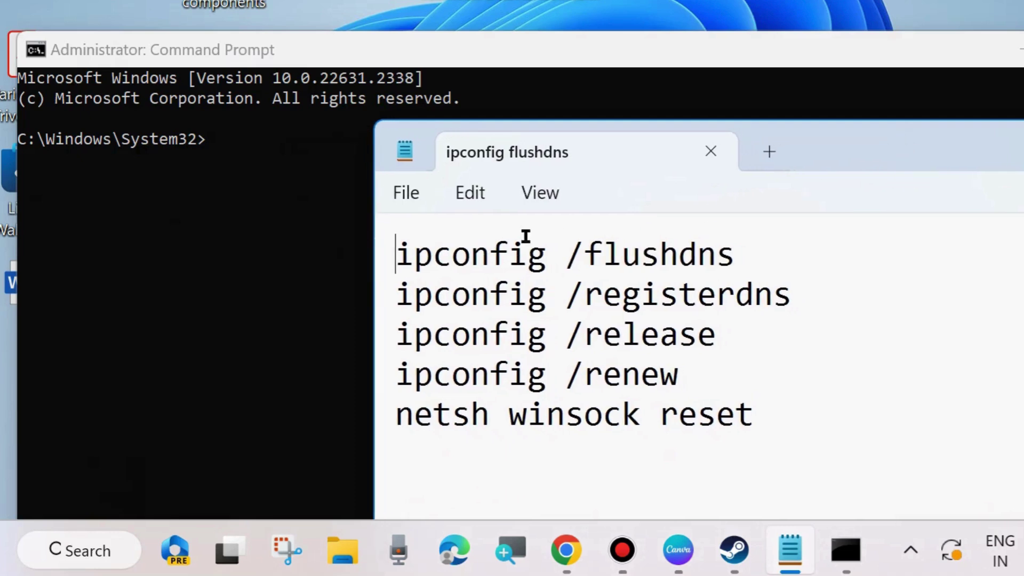
left_click(385, 258)
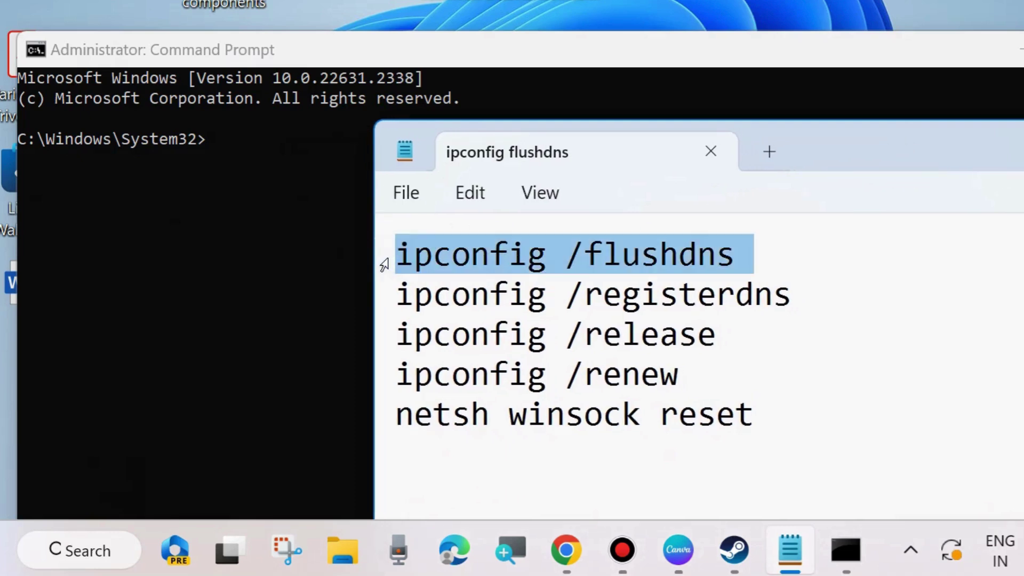
left_click(382, 302)
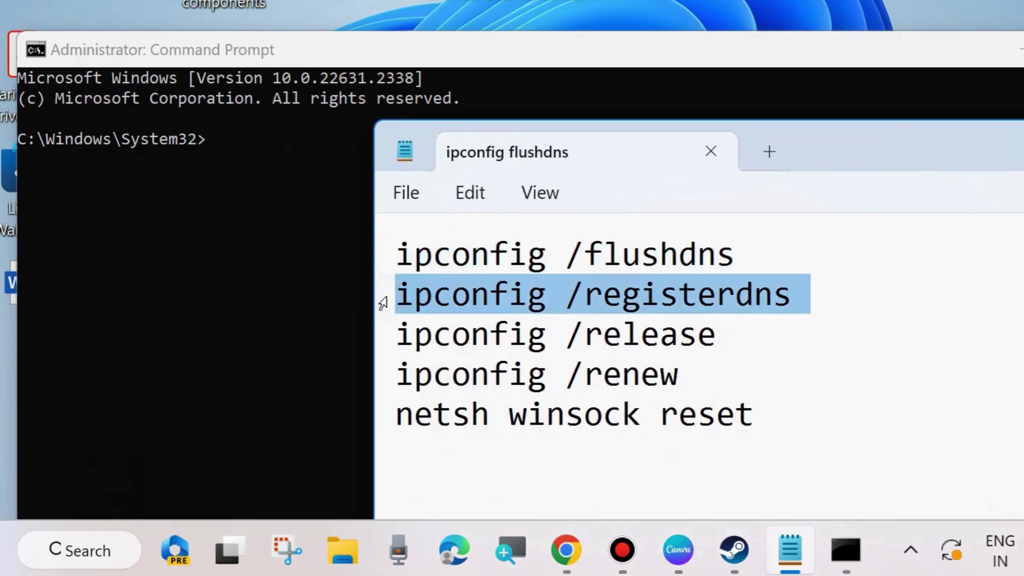
left_click(379, 337)
left_click(378, 372)
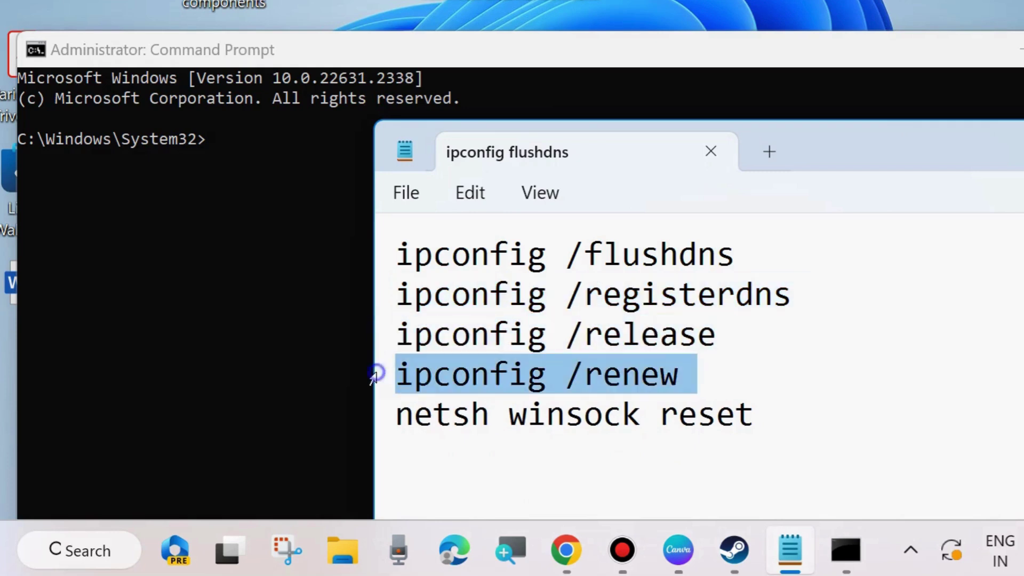
left_click(381, 414)
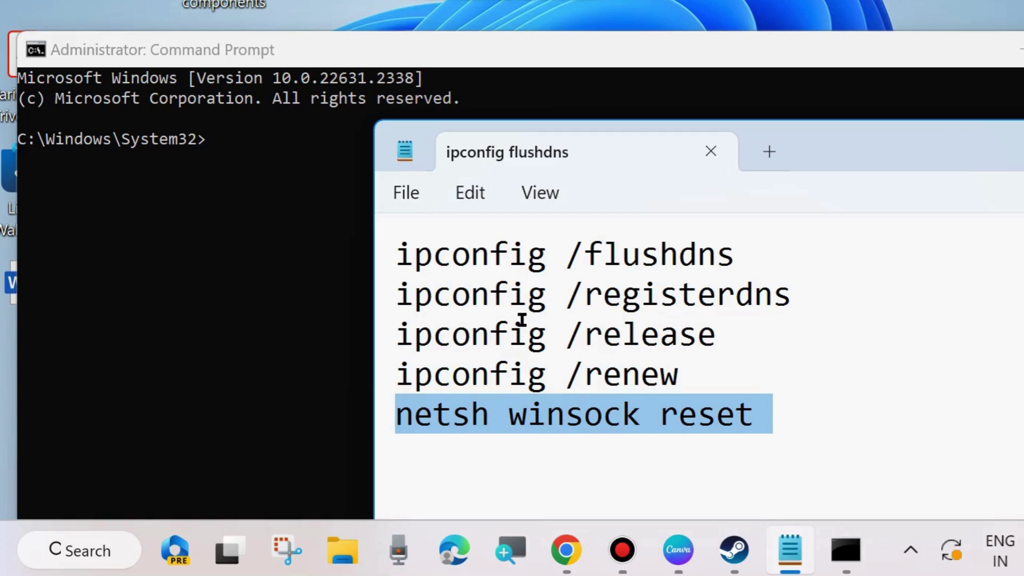
Move the Notepad window aside, and minimise both Notepad and Command Prompt to return to the desktop
left_click_drag(929, 148, 663, 171)
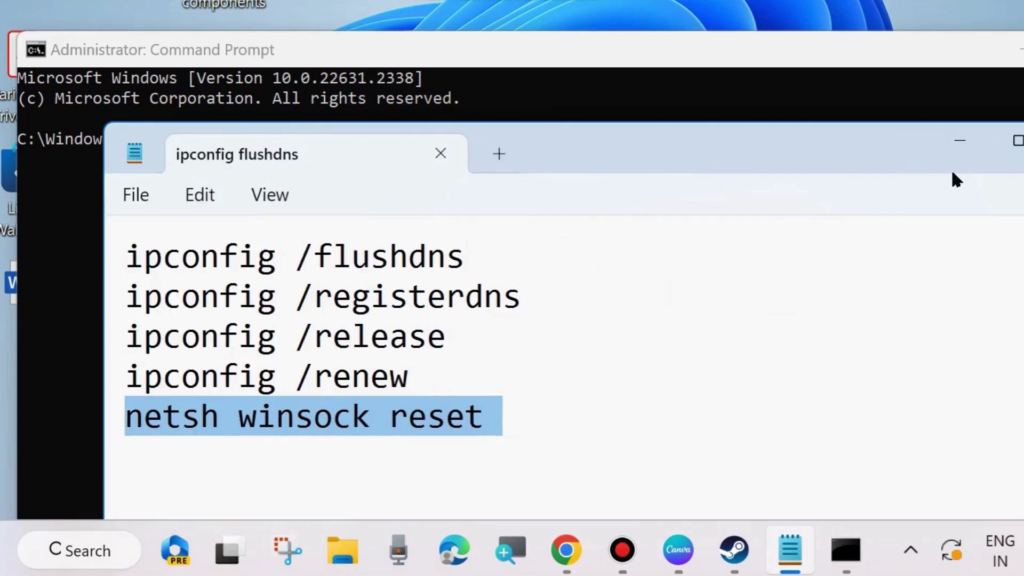
left_click(958, 142)
left_click(1017, 49)
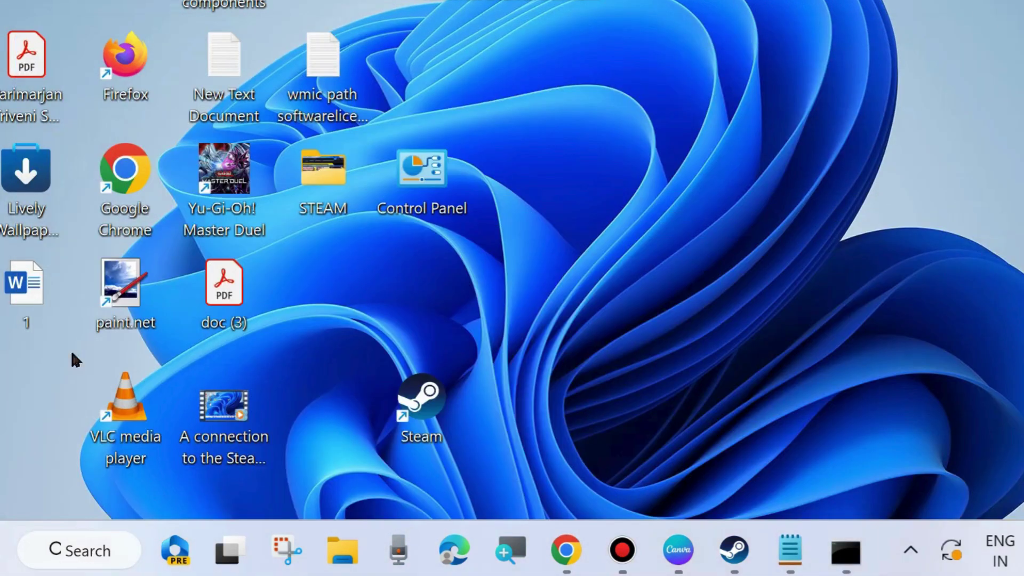
View the Windows shut down and sign out options, including Restart, and dismiss them without choosing one
key("super+x")
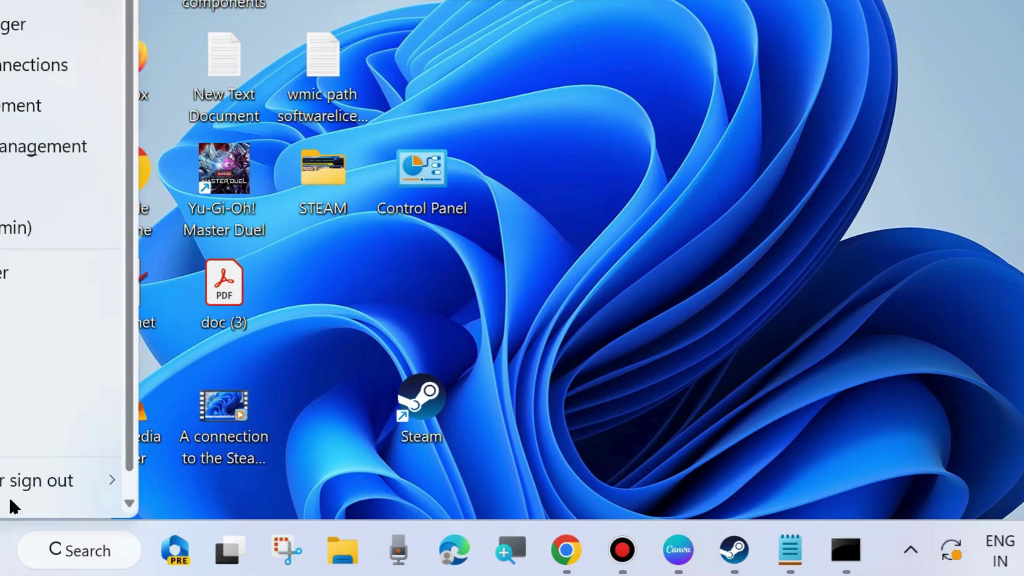
mouse_move(76, 481)
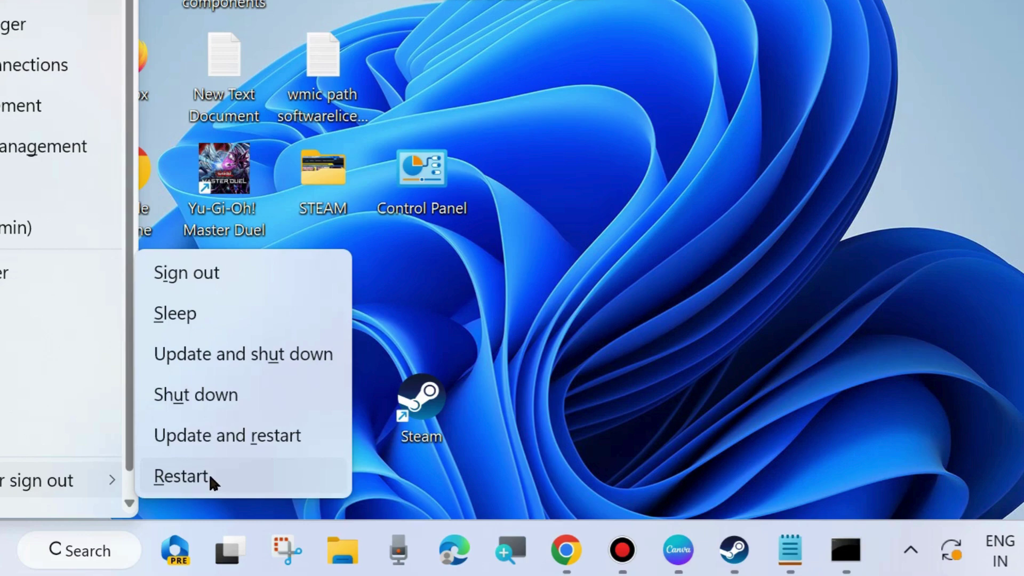
left_click(650, 333)
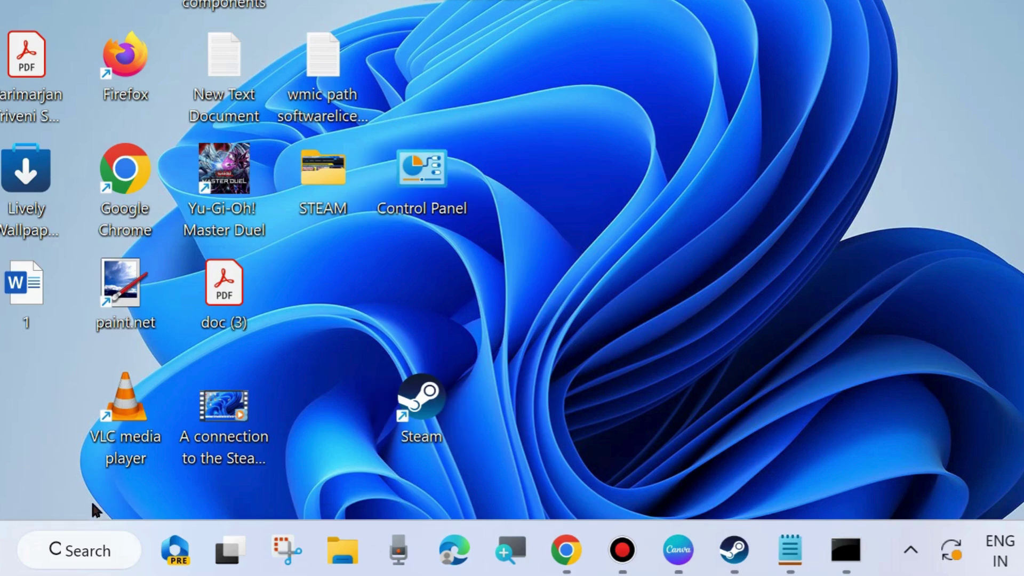
Launch Control Panel from the desktop and open Programs and Features
double_click(420, 163)
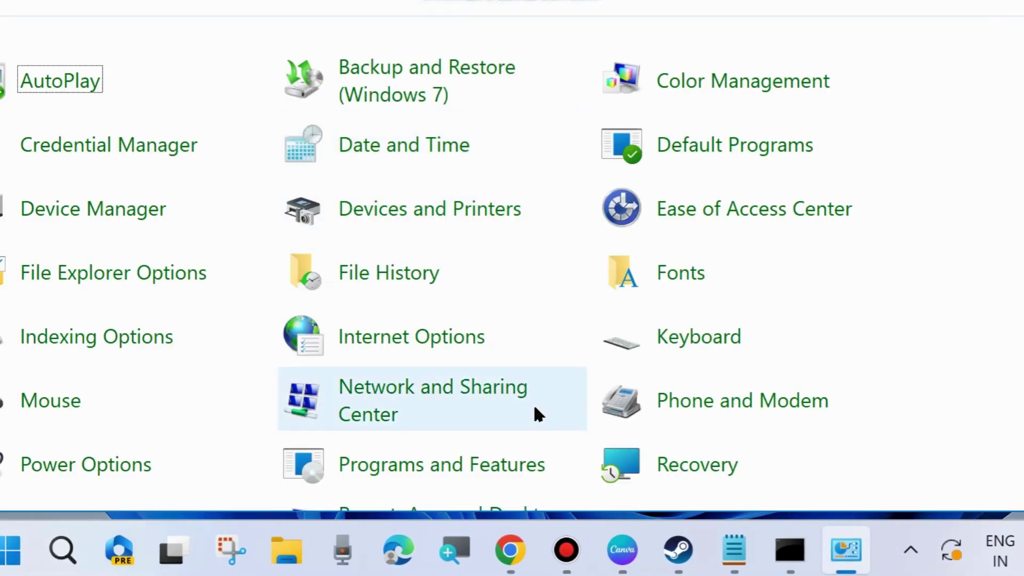
scroll(534, 414, "down", 1)
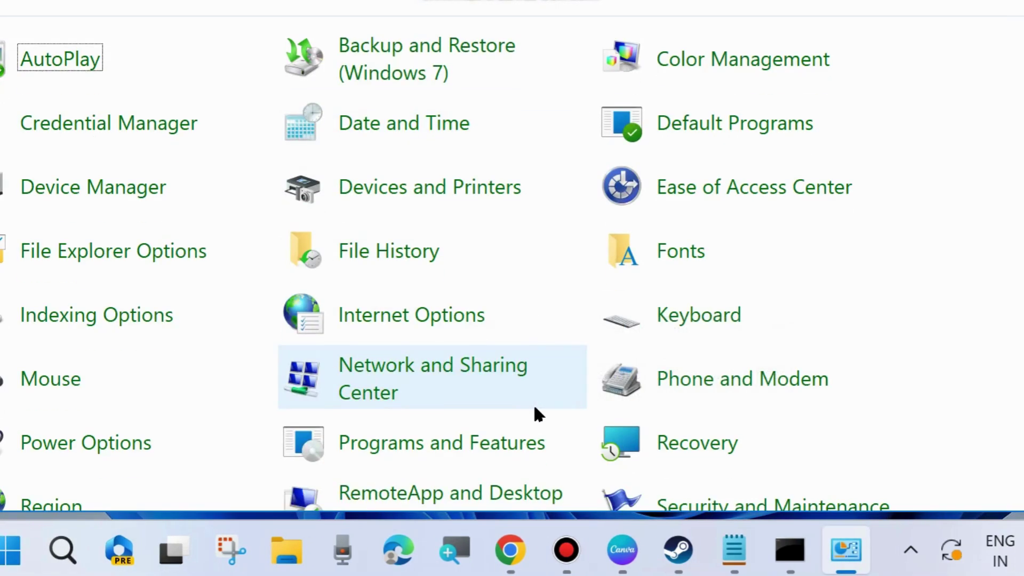
scroll(409, 448, "down", 3)
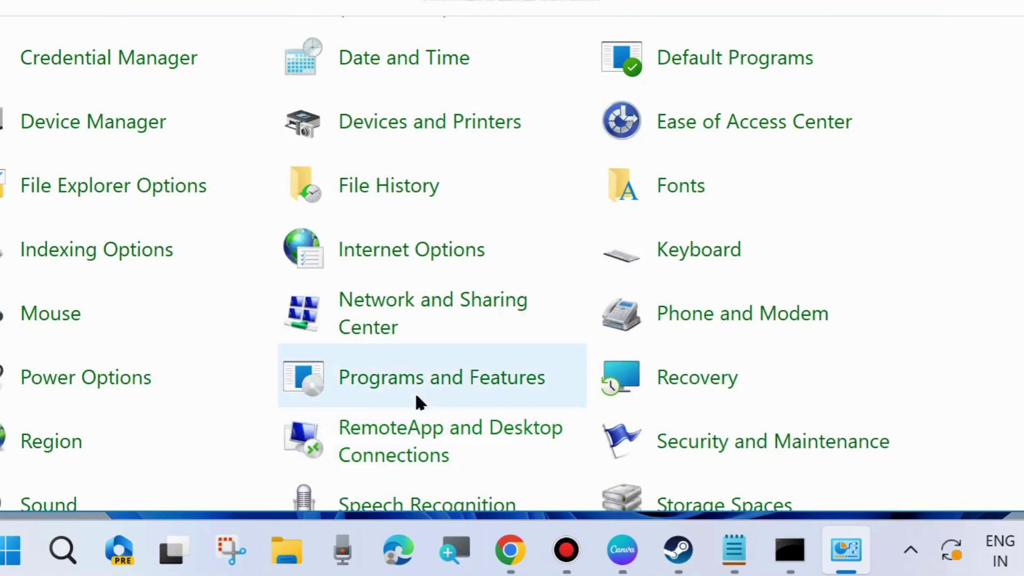
left_click(419, 385)
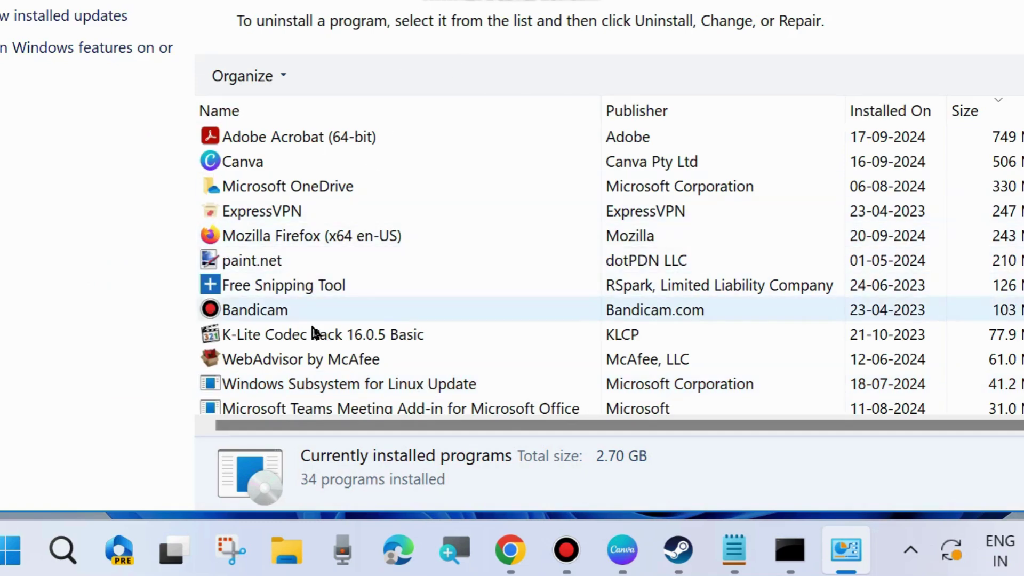
Find Steam in the list of installed programs and select it
scroll(315, 330, "down", 2)
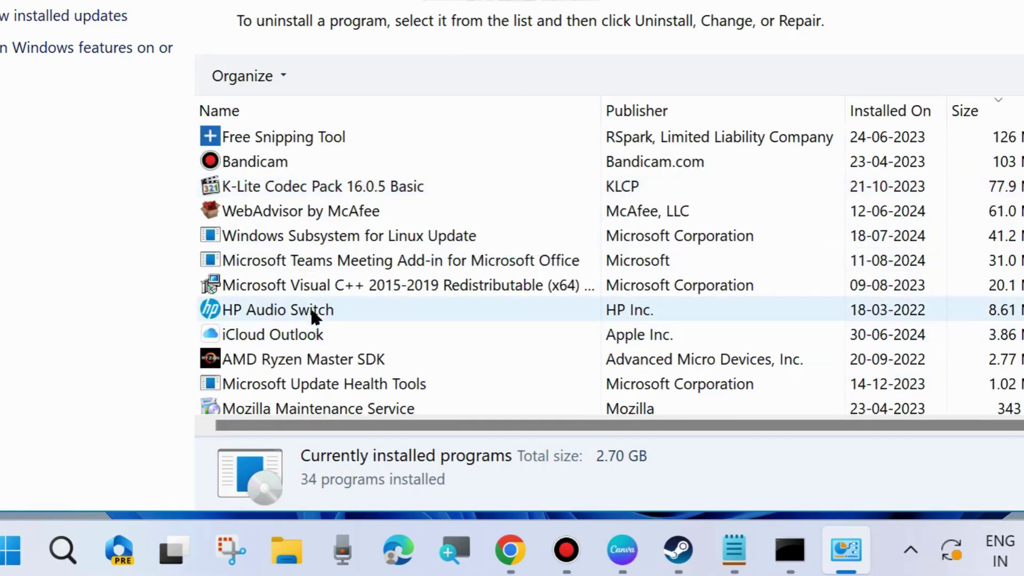
scroll(306, 343, "down", 1)
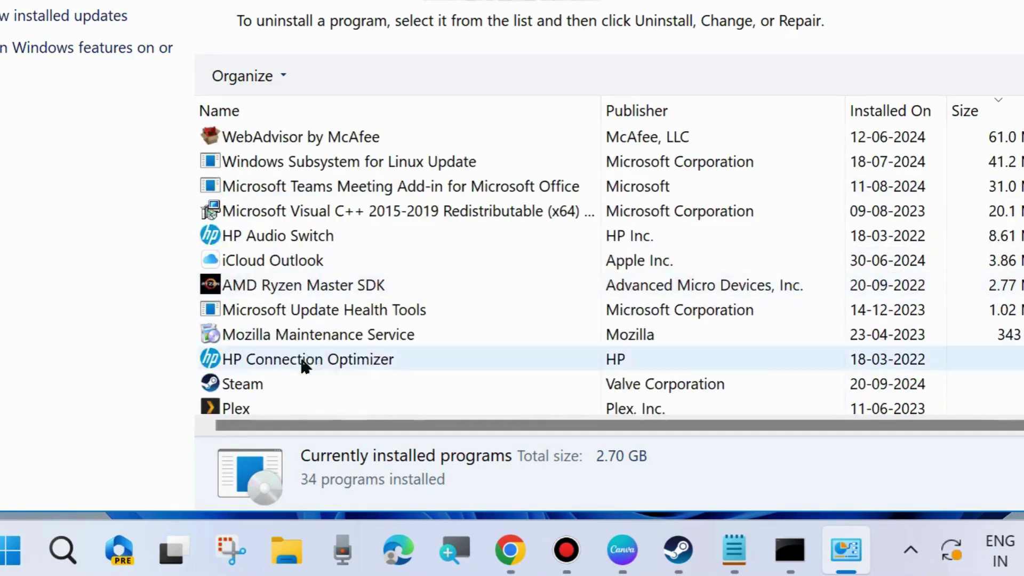
left_click(243, 385)
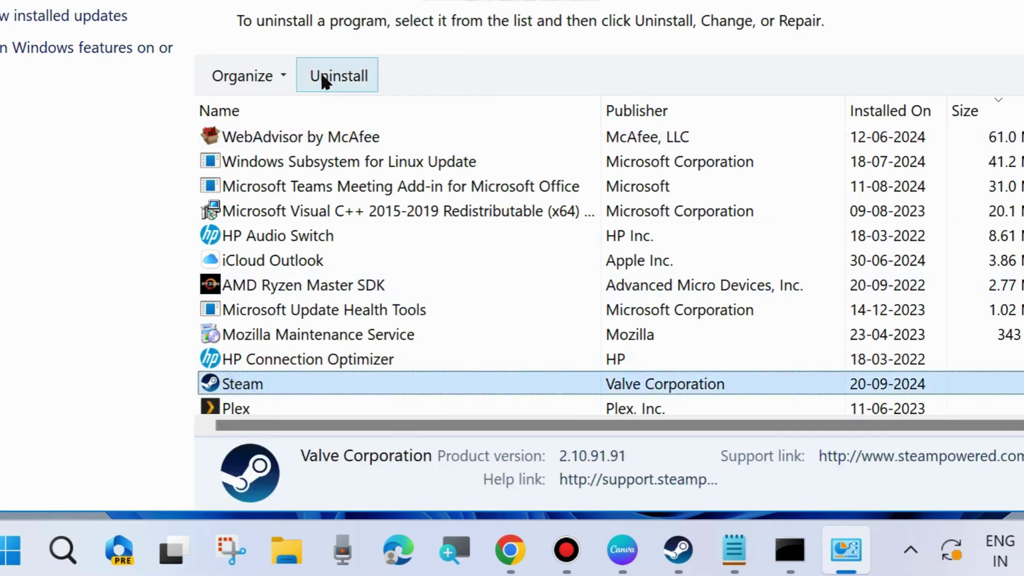